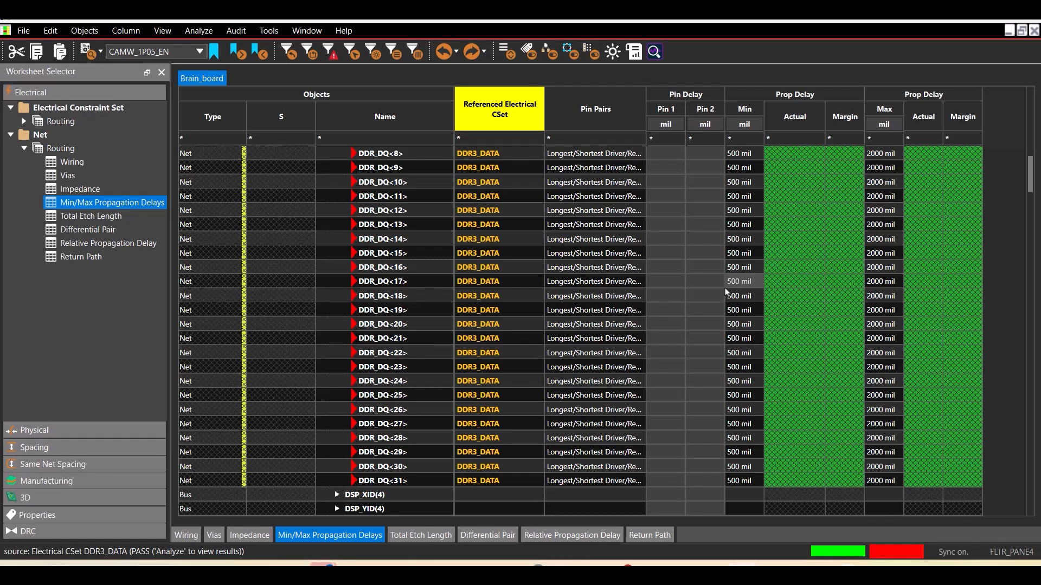
Explore the topology of net DDR_DQ<11> from the Min/Max Propagation Delays worksheet.
mouse_move(680, 564)
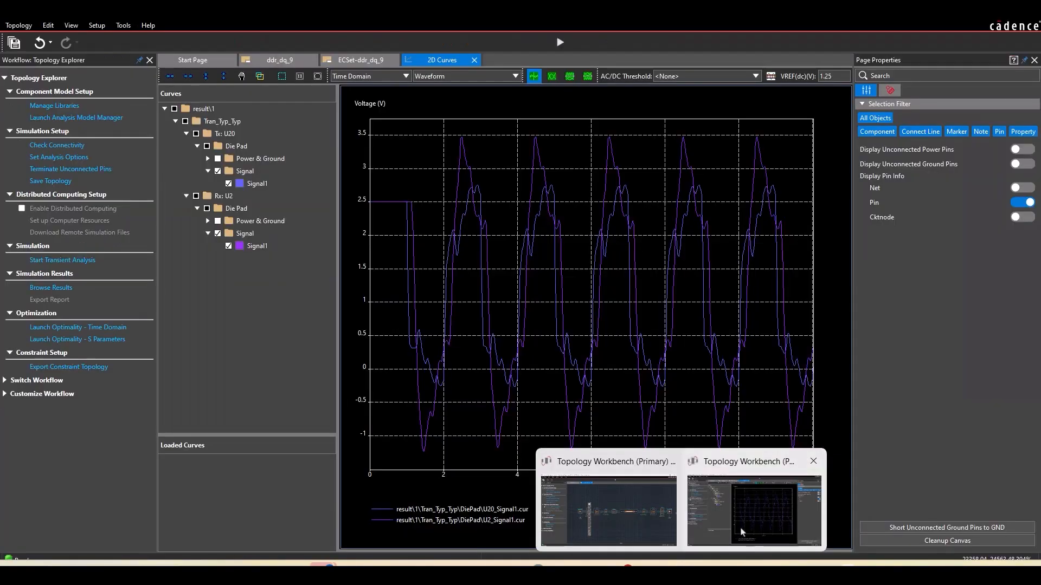
left_click(742, 536)
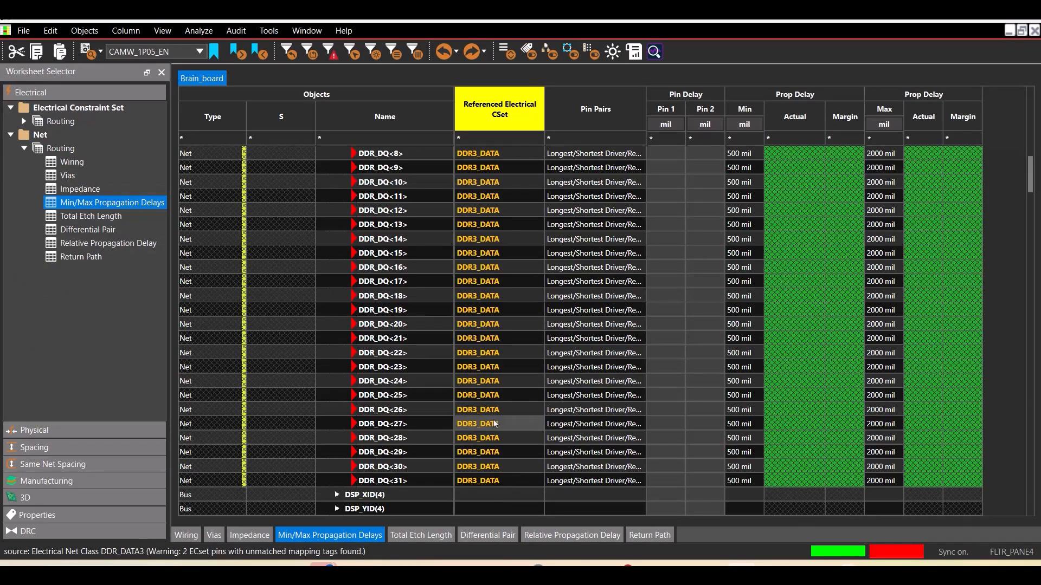
scroll(460, 363, "up", 2)
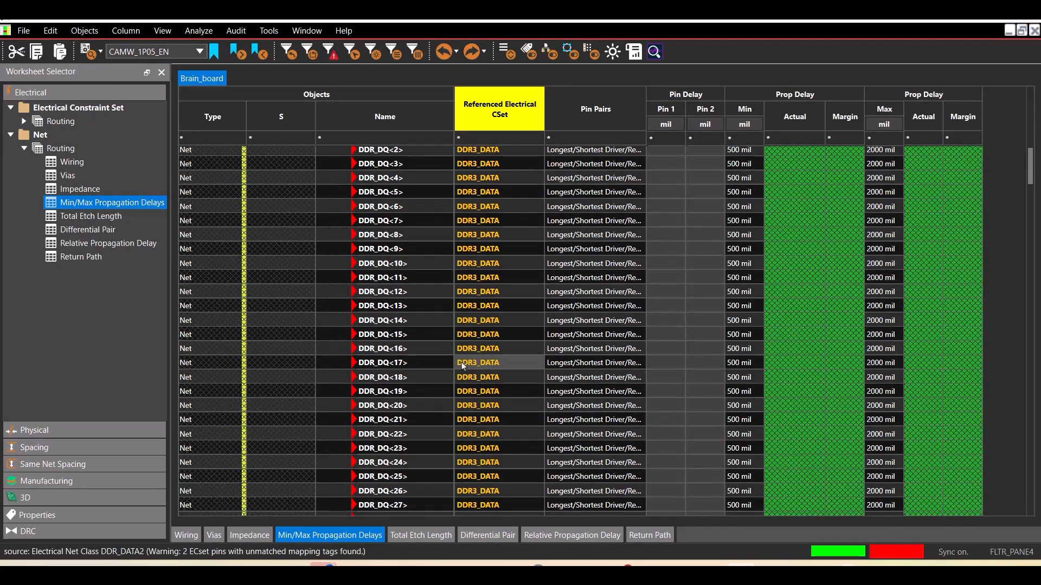
right_click(418, 279)
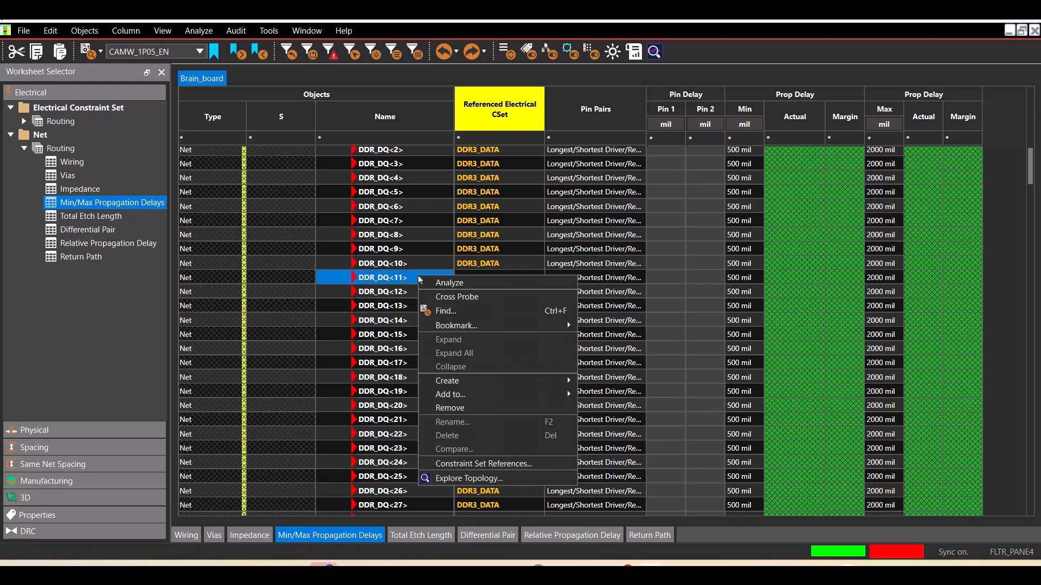
left_click(500, 479)
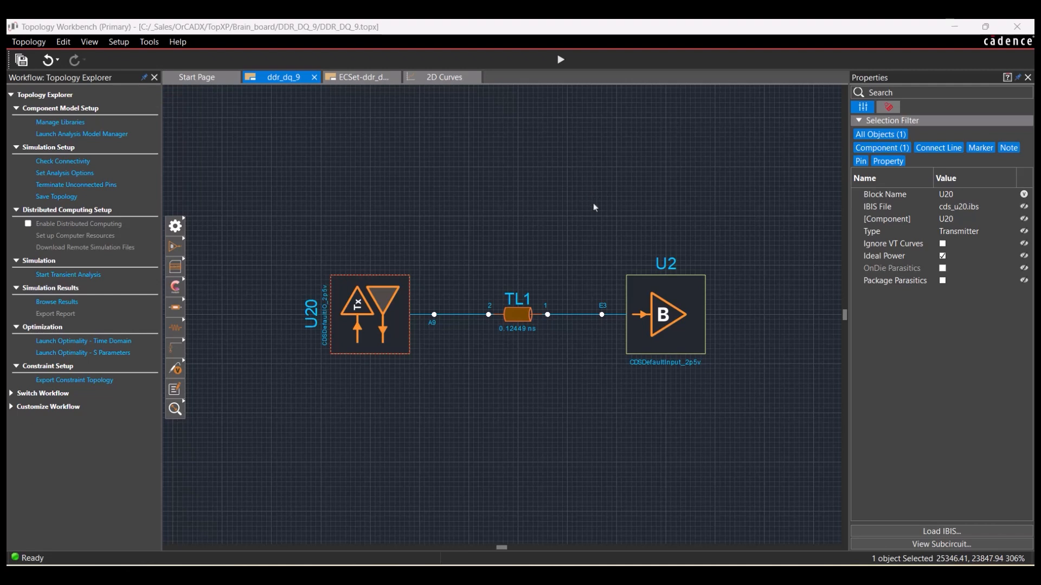
Examine the properties of driver U20, transmission line TL1 and receiver U2 in the ddr_dq_9 topology.
left_click(534, 426)
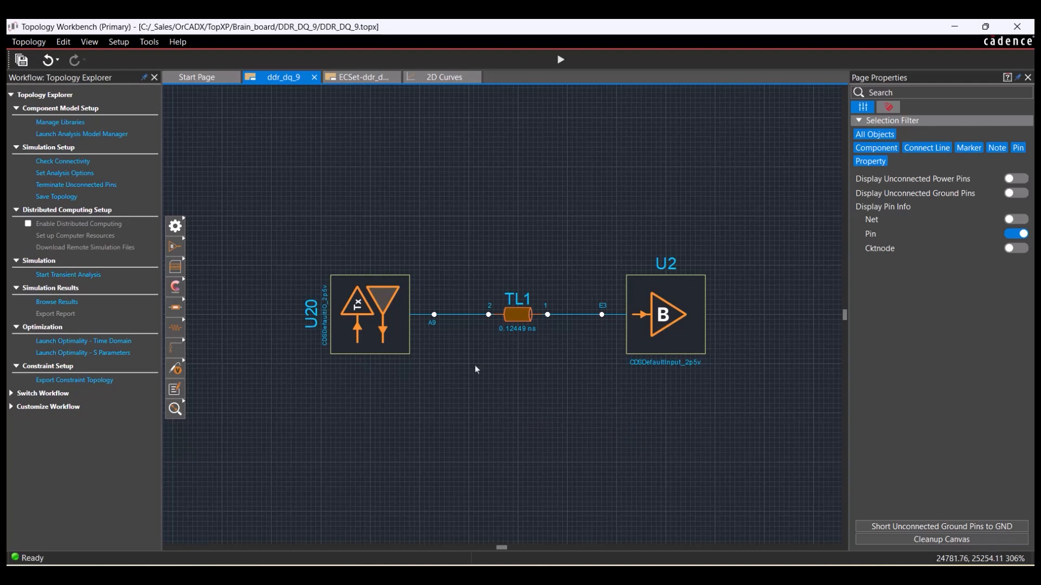
left_click(378, 325)
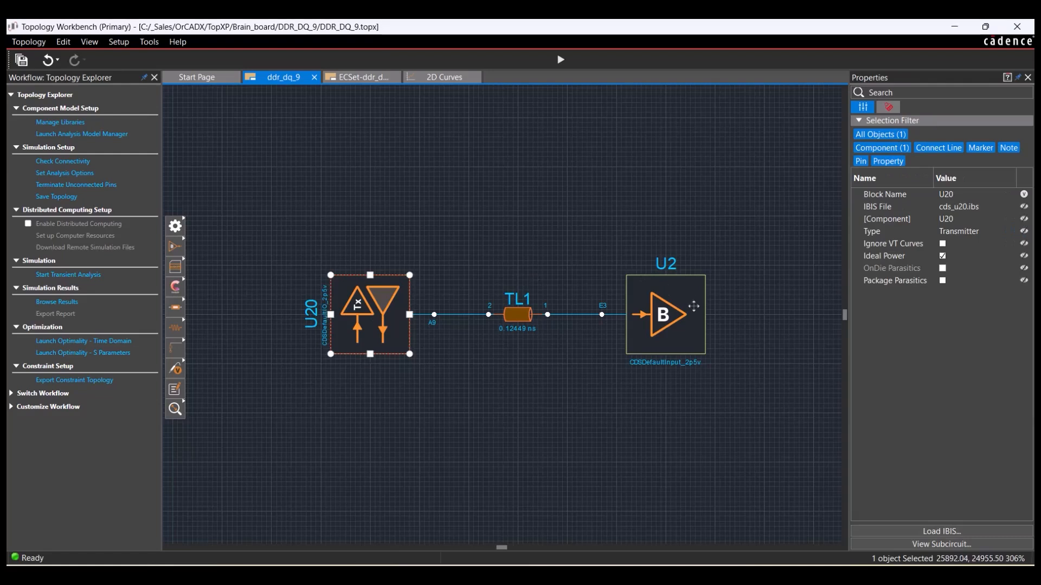
left_click(666, 325)
left_click(517, 316)
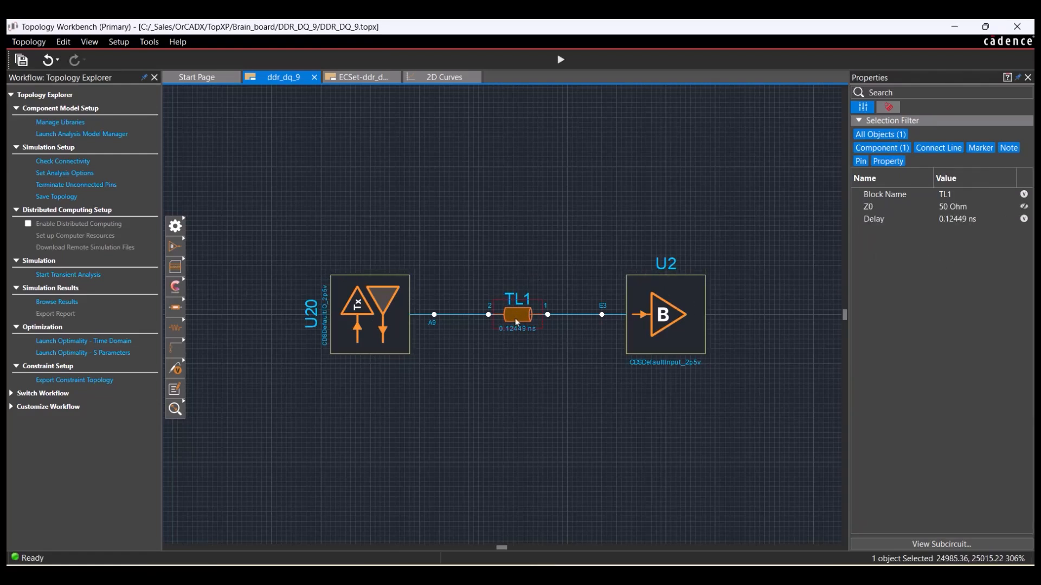
left_click(544, 420)
left_click(355, 310)
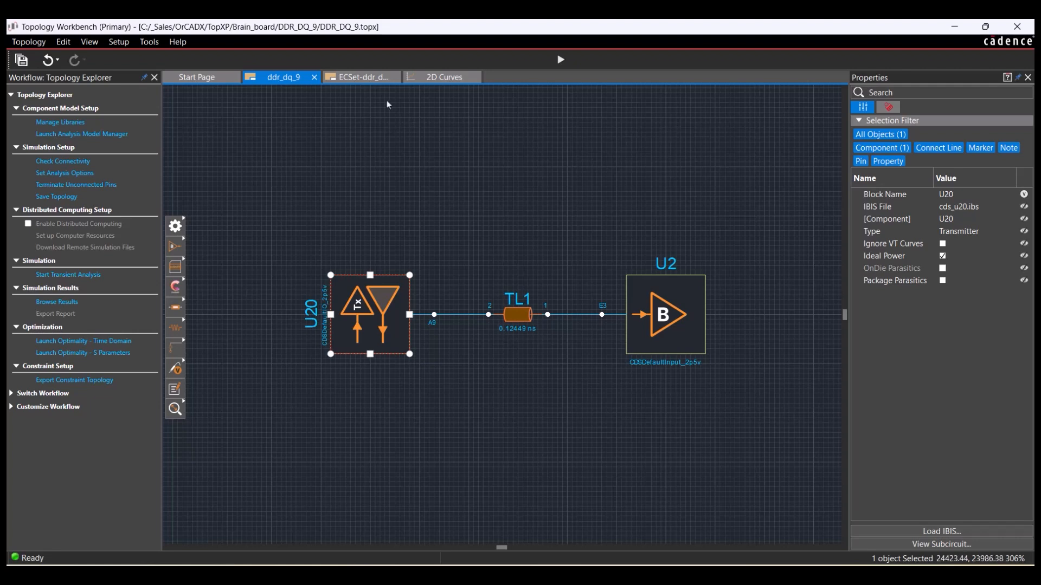
left_click(411, 304)
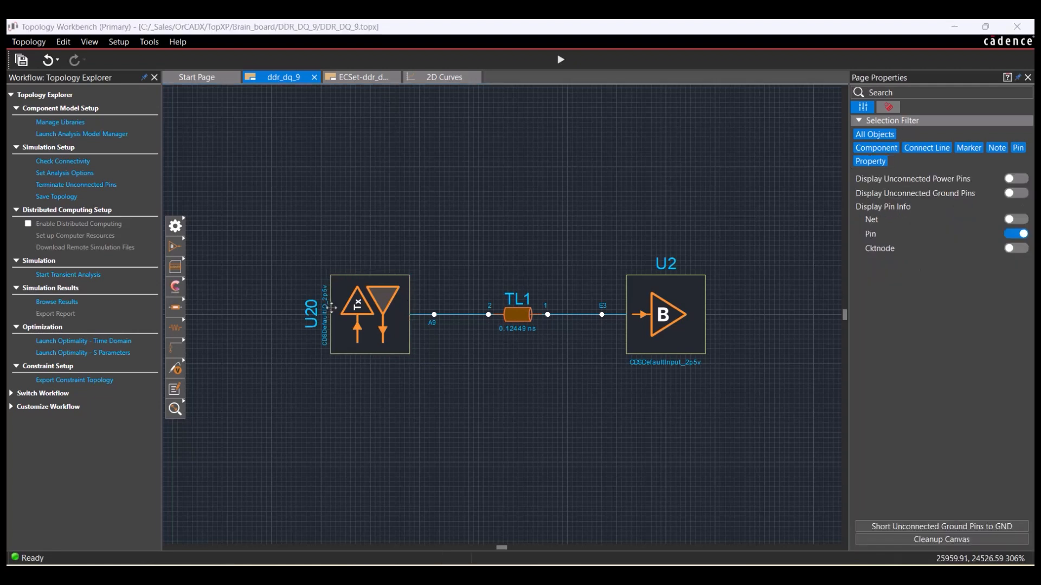
left_click(388, 324)
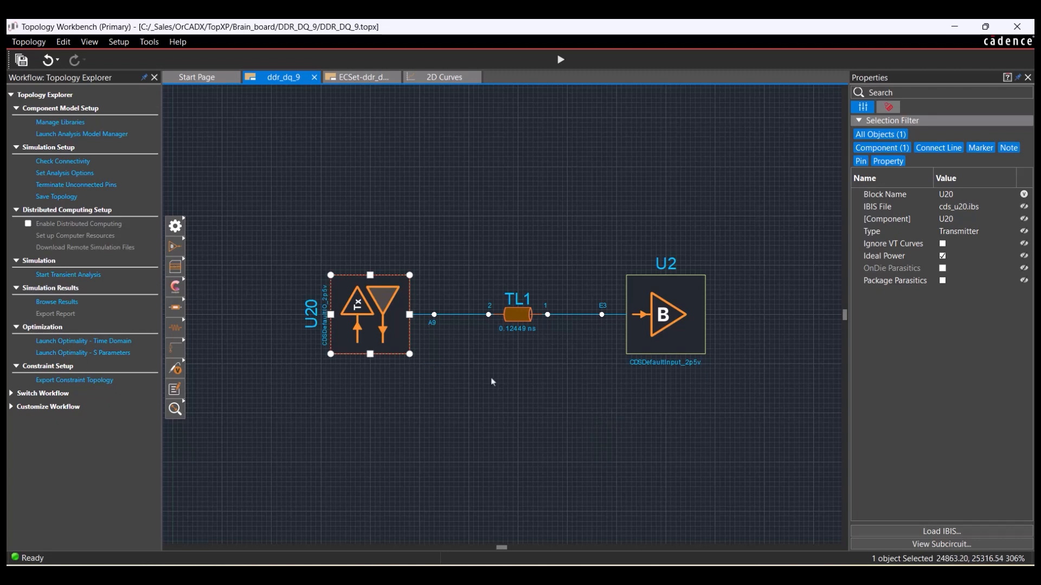
left_click(517, 314)
left_click(655, 320)
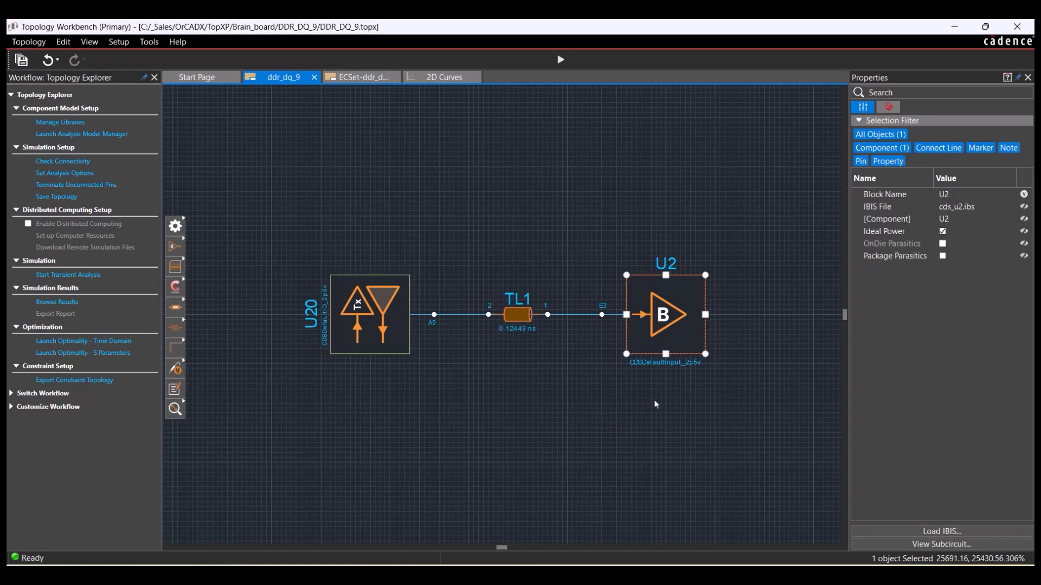
Review the pin and model assignment in U20's IBIS file, and cancel the Load IBIS settings.
left_click(355, 304)
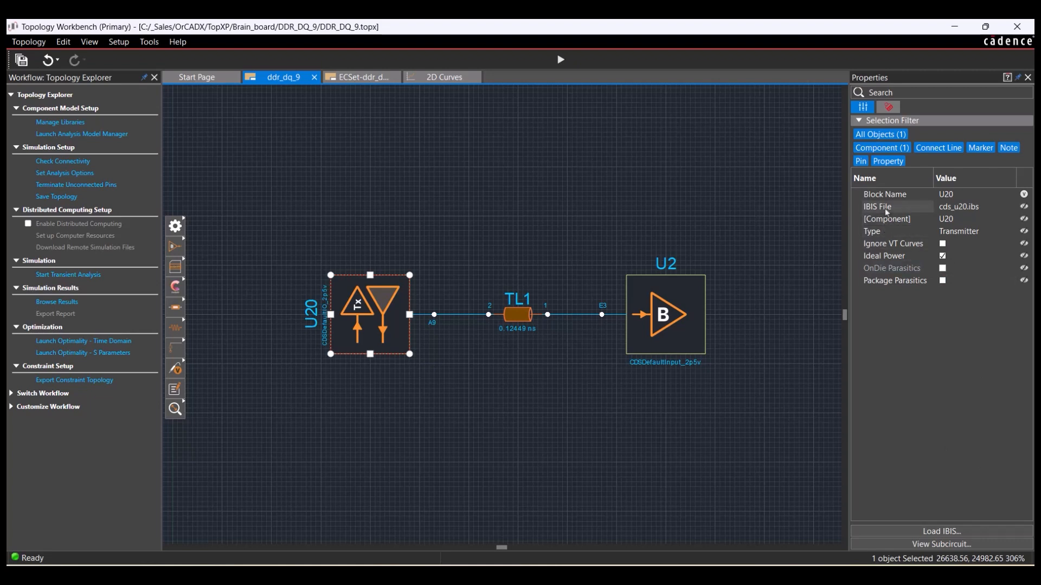
left_click(1012, 208)
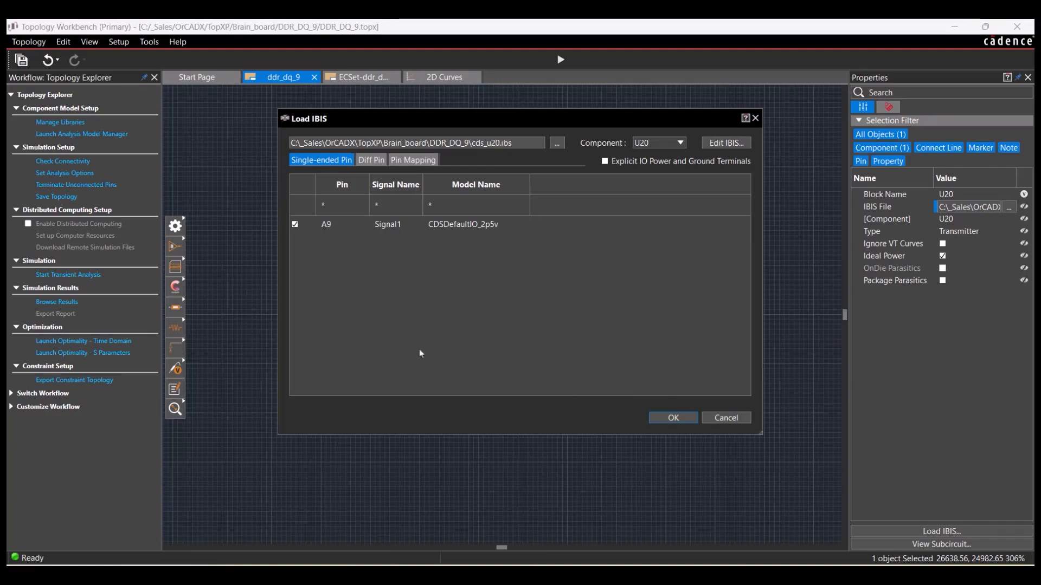
left_click_drag(631, 118, 637, 224)
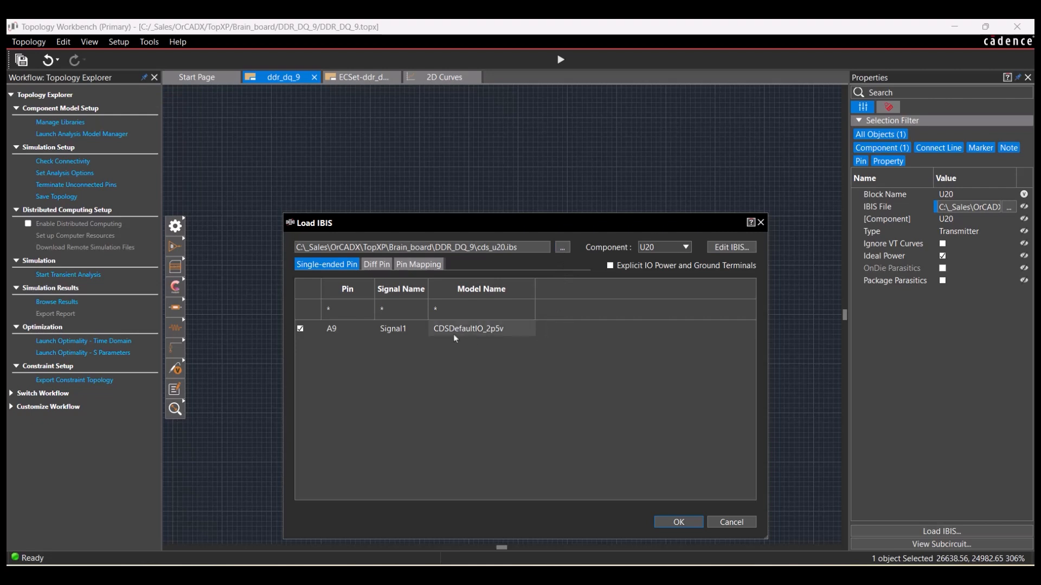
left_click(753, 522)
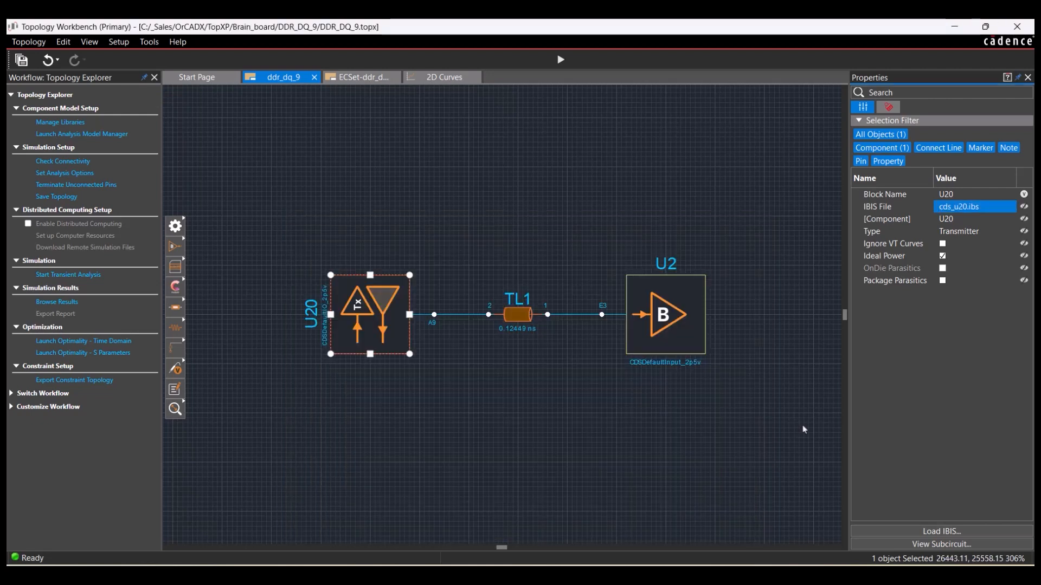
left_click(802, 425)
Review the Z0 and Delay parameters of transmission line TL1, and deselect it.
left_click(515, 323)
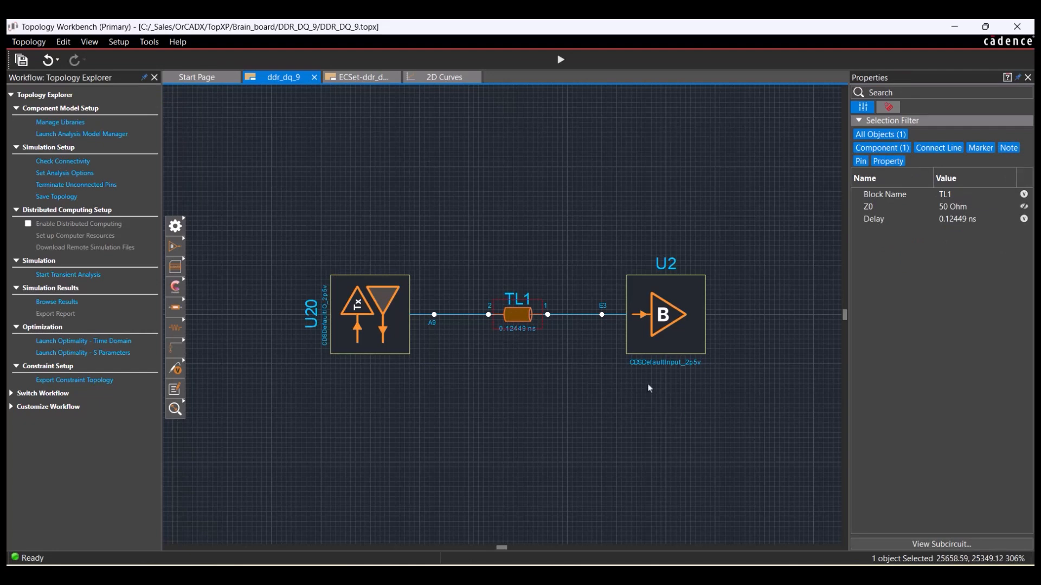
left_click(948, 207)
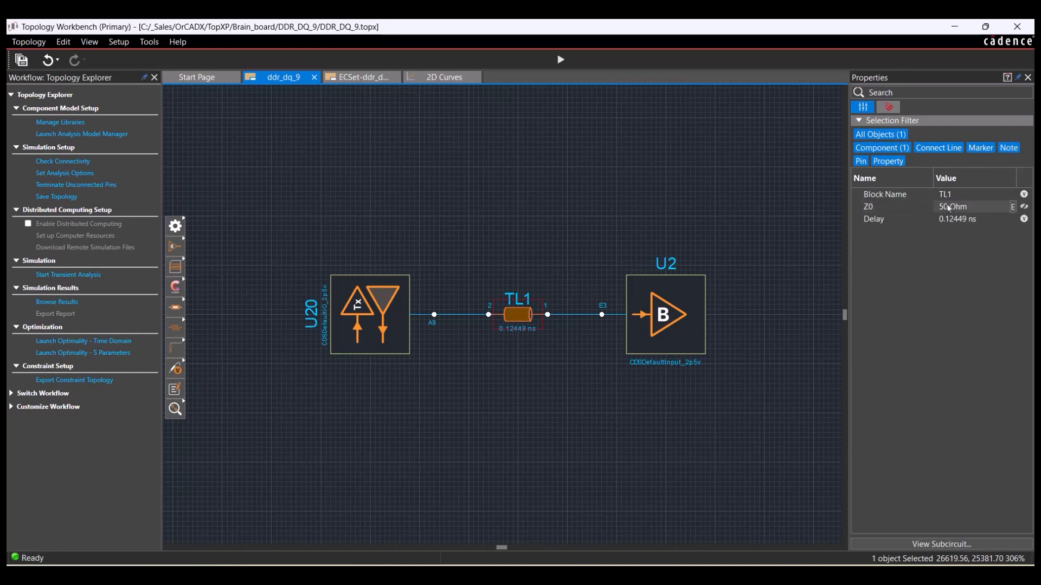
left_click(881, 240)
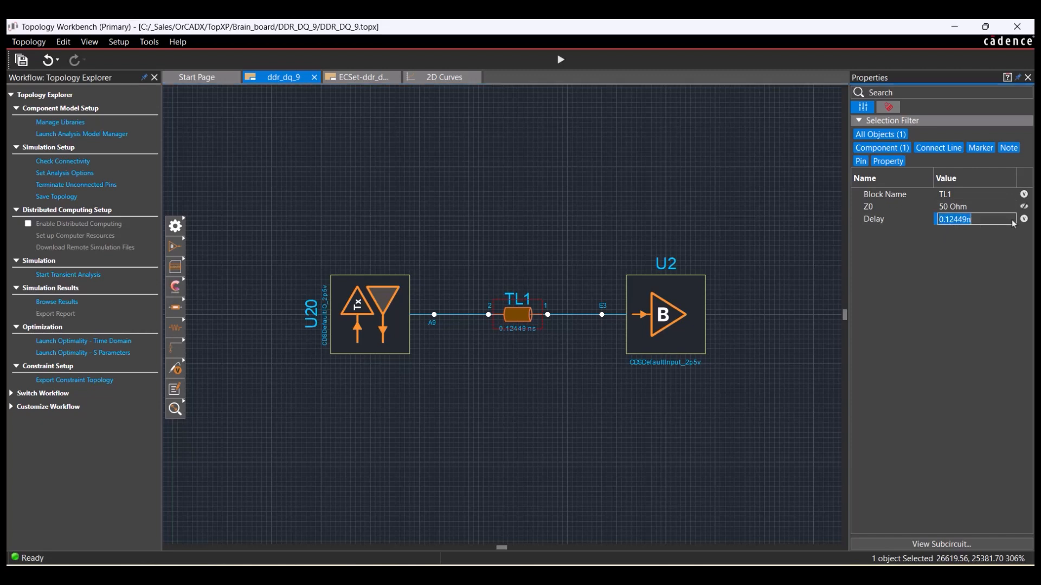
left_click(1013, 220)
left_click(728, 223)
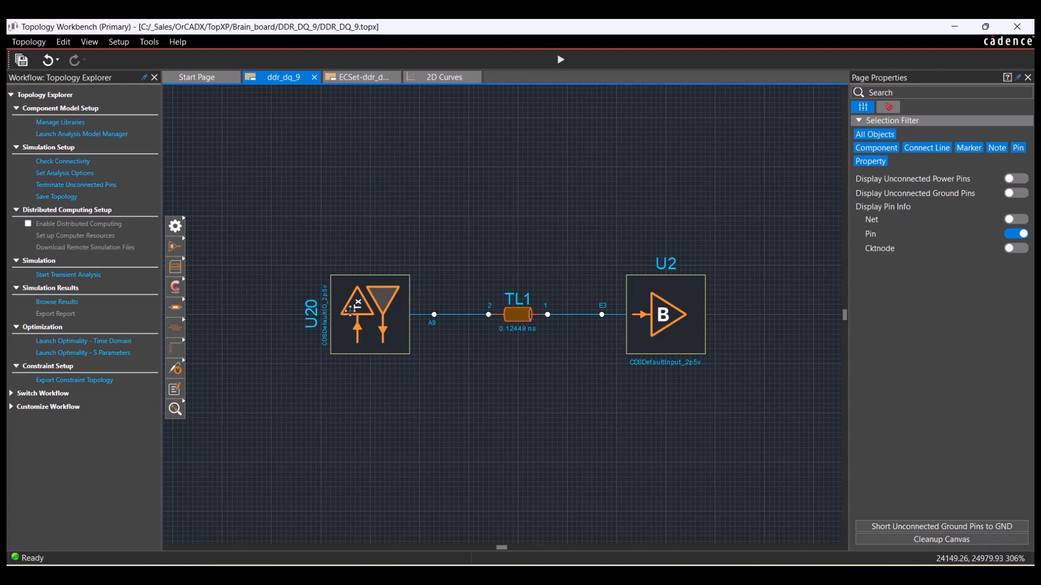
Run the transient analysis on the topology, and return to the ddr_dq_9 canvas with transmission line TL1 selected.
left_click(99, 280)
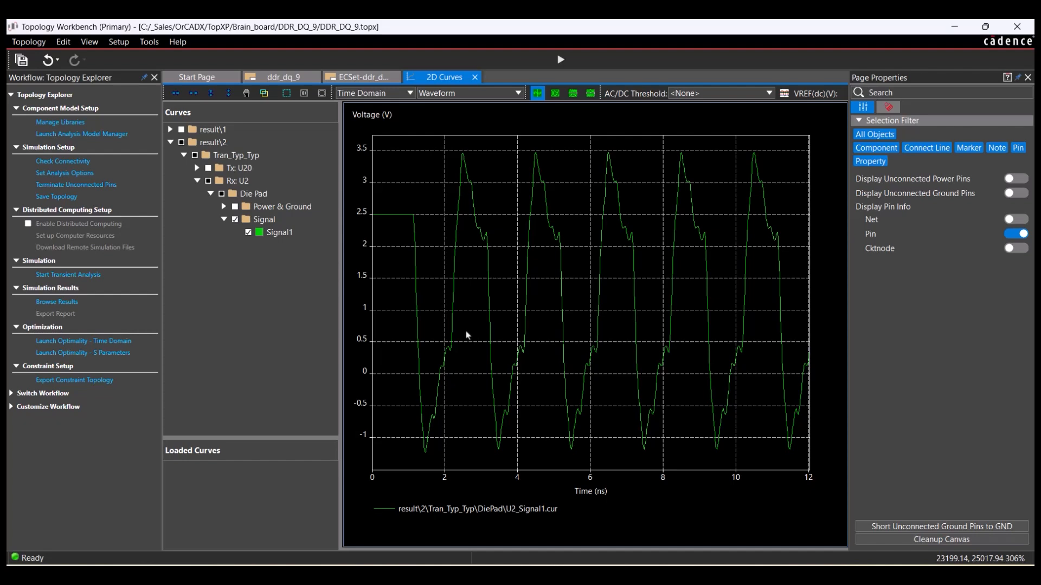
left_click(279, 79)
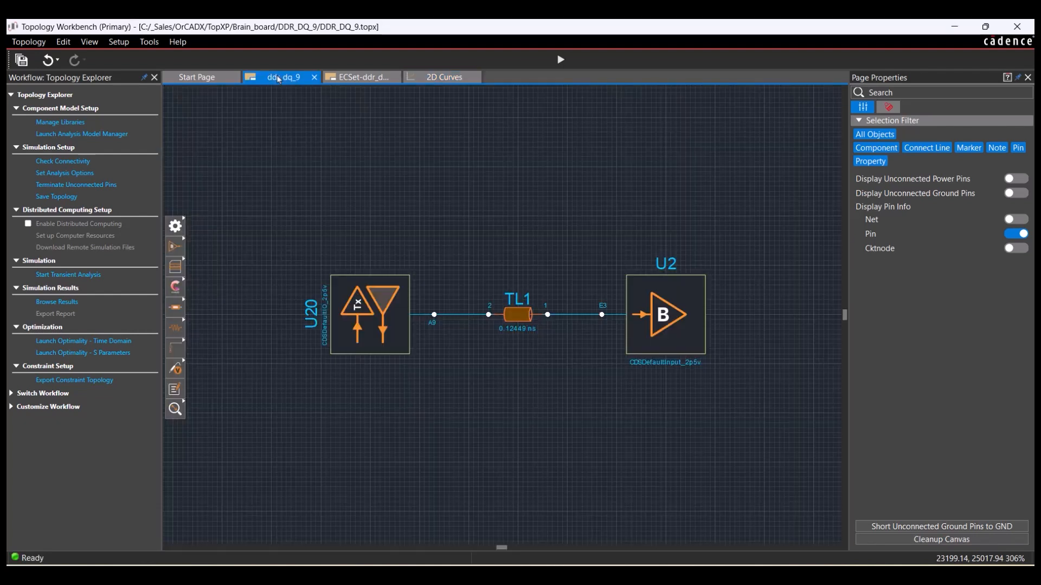
left_click(520, 315)
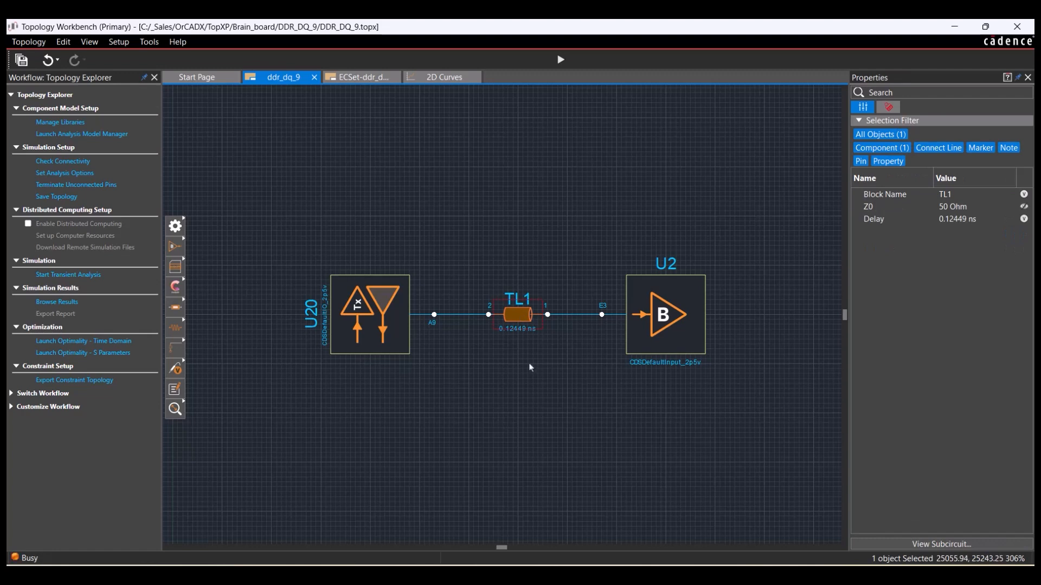
left_click(515, 332)
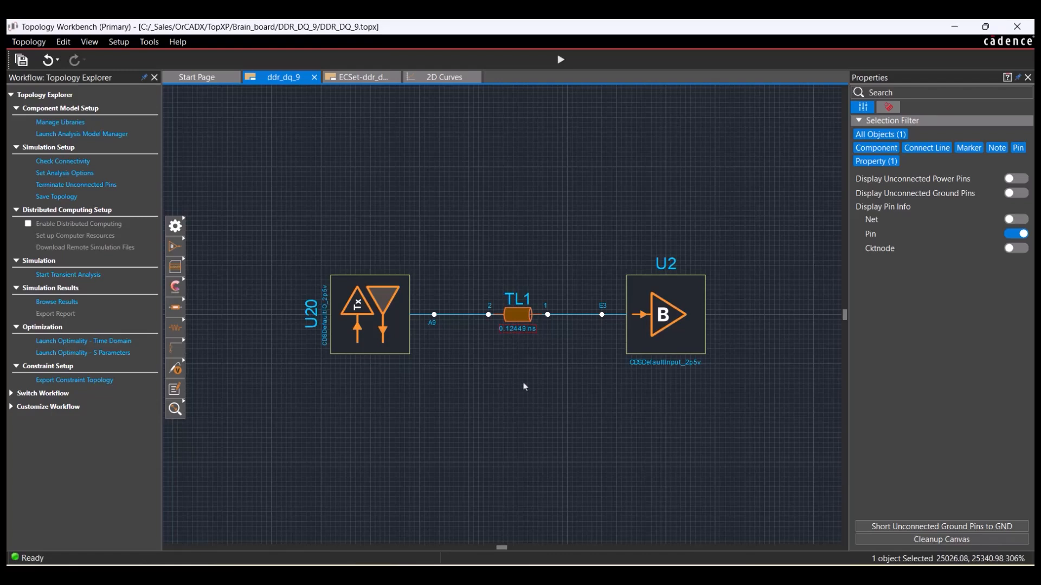
left_click(525, 385)
left_click(518, 316)
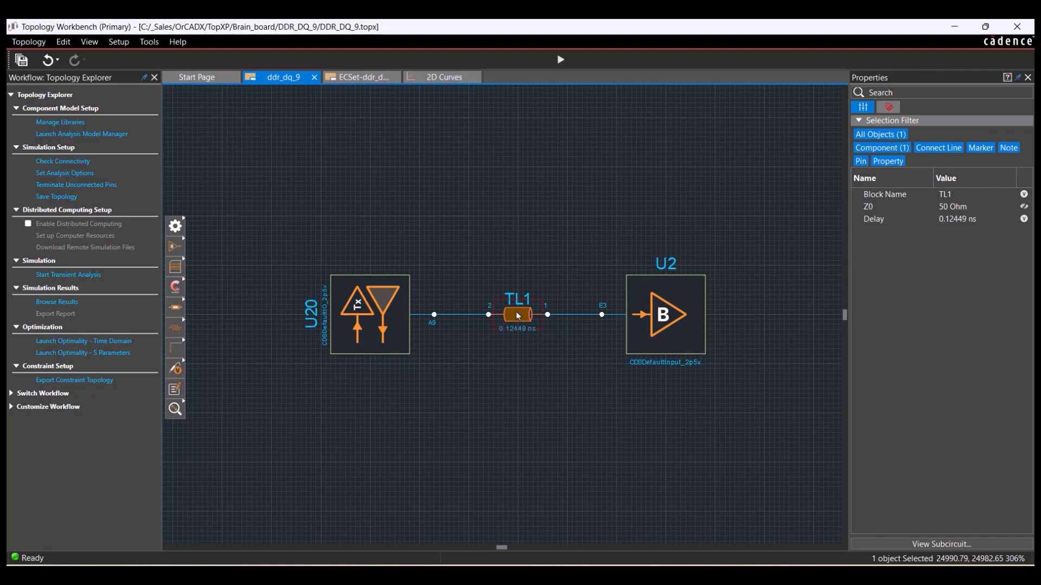
Place a via block above transmission line TL1 and delete it again.
left_click(174, 265)
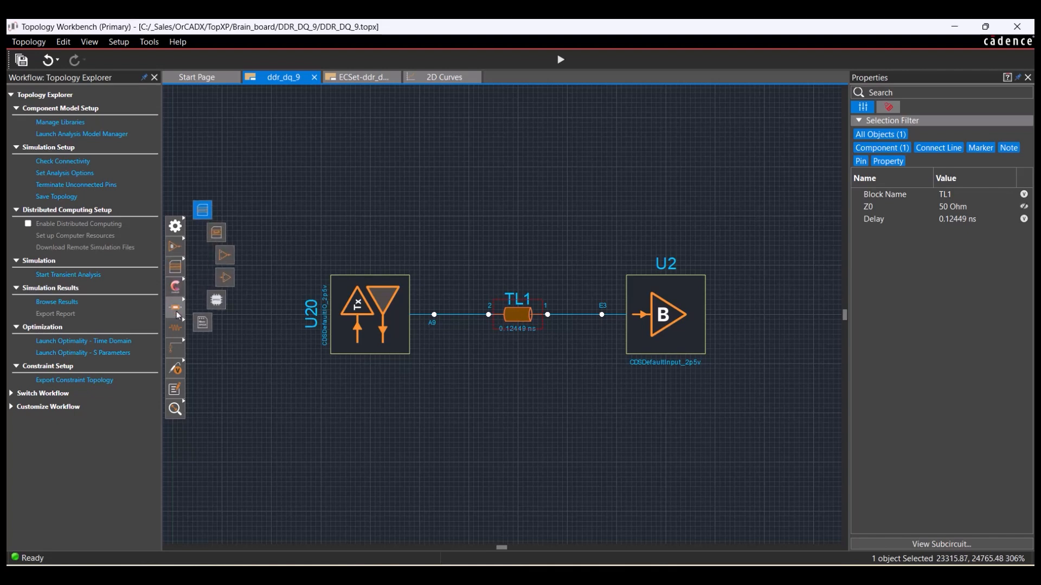
left_click(220, 307)
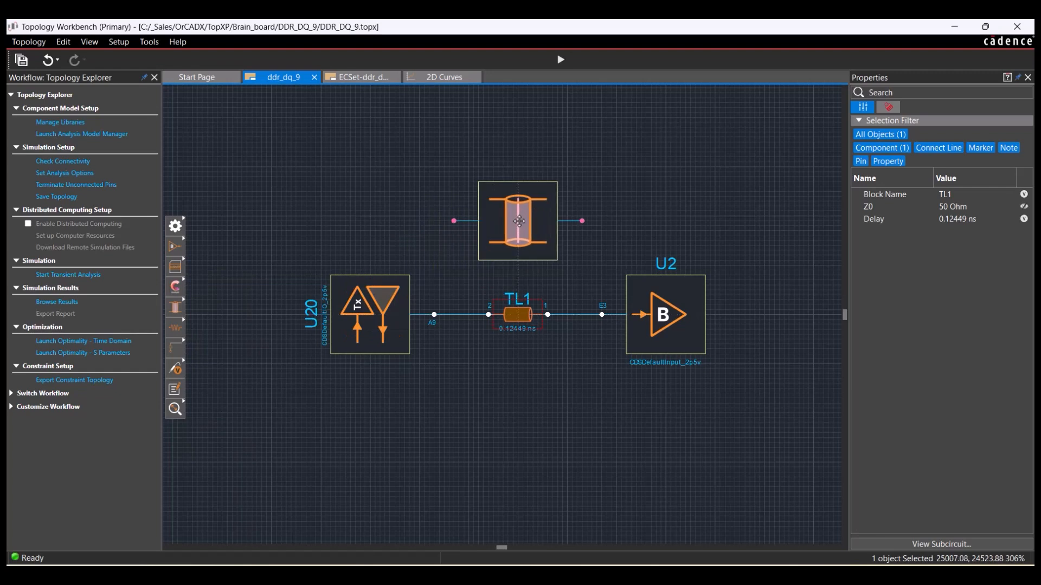
left_click(519, 221)
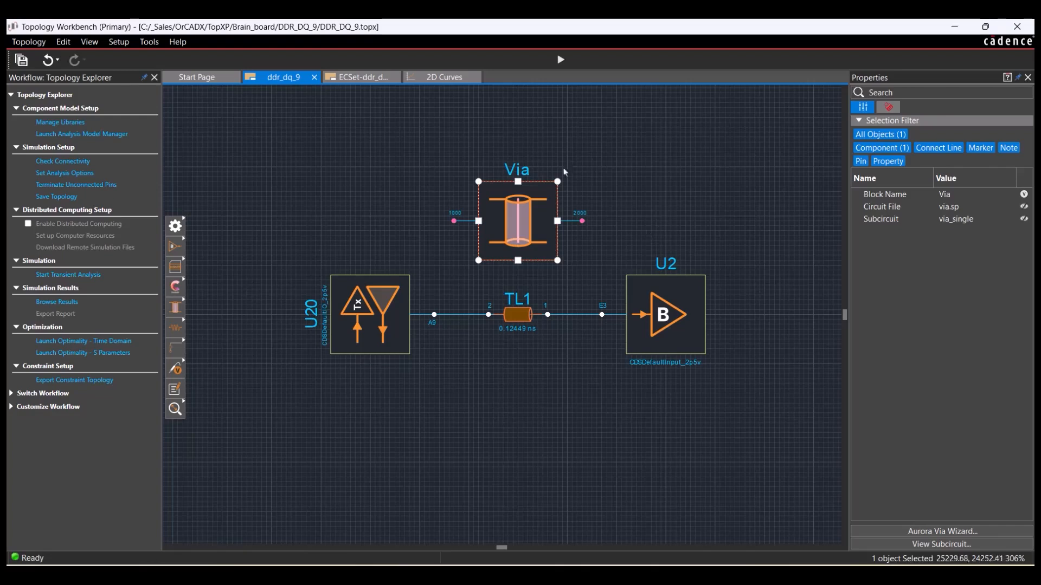
left_click(593, 216)
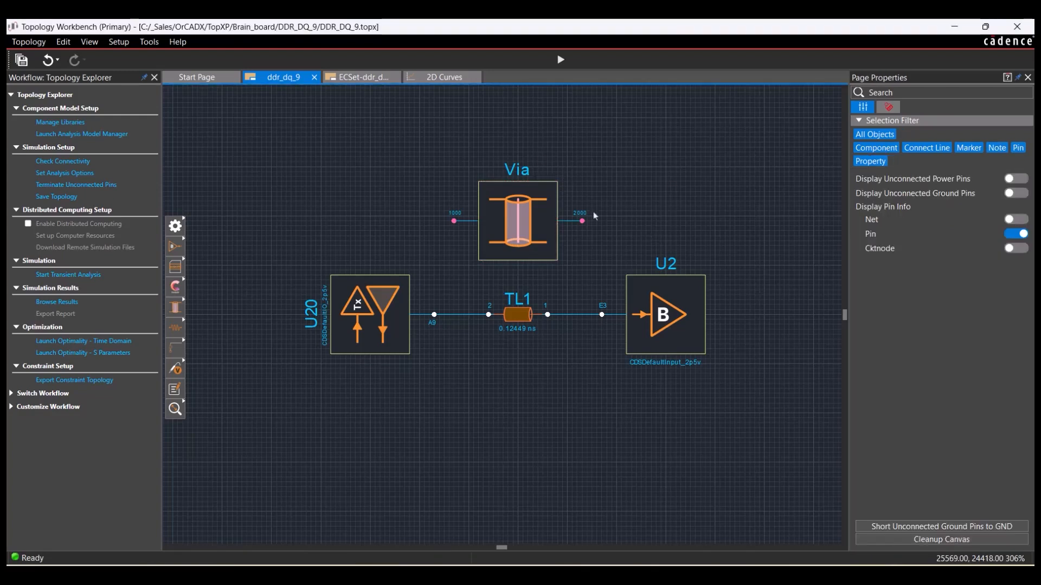
left_click(537, 208)
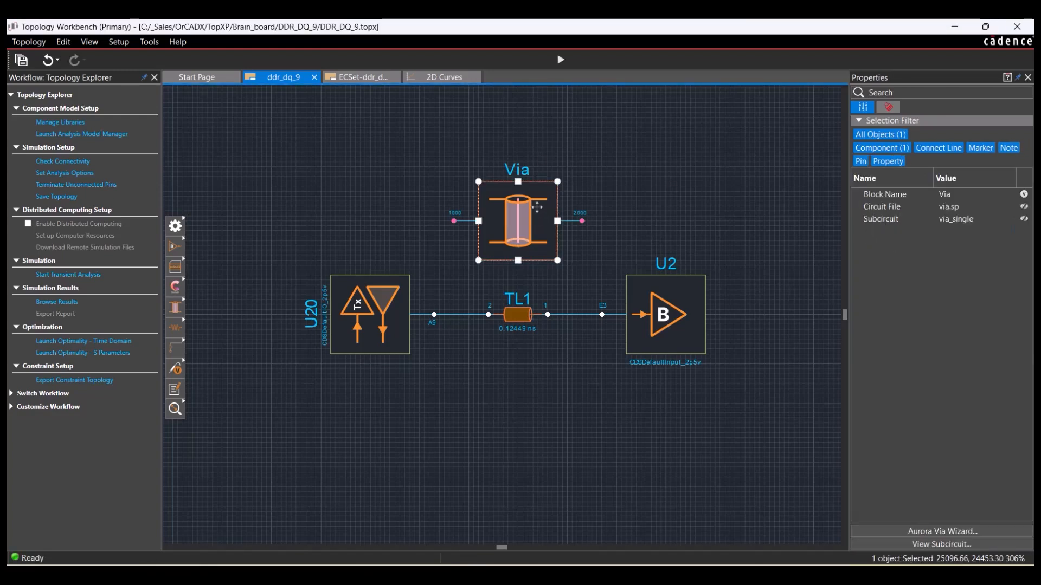
key("Delete")
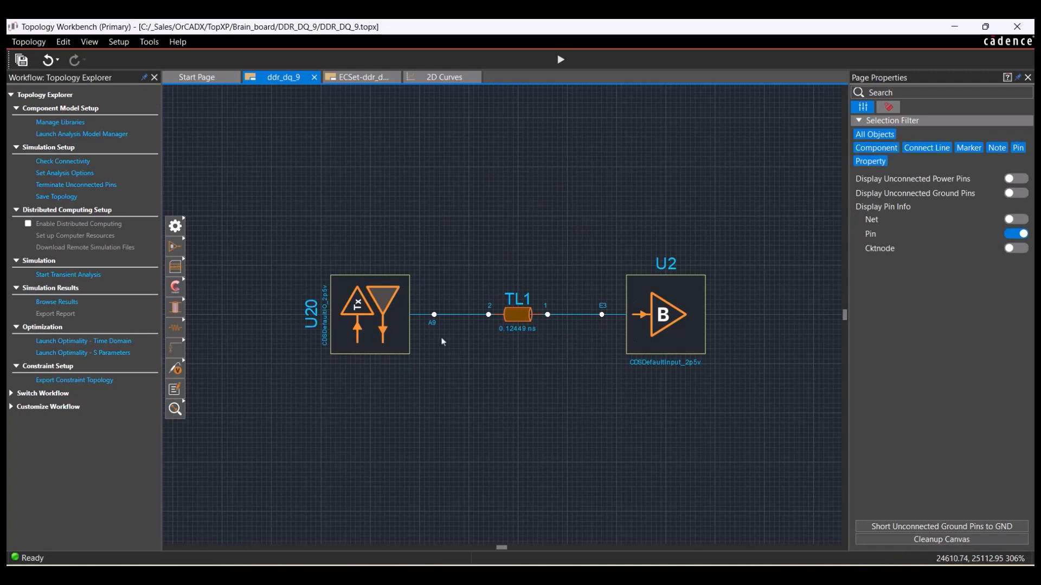
Switch to the Brain_board layout in OrCAD X Professional and examine the Ddr_Dq routing between U20 and U2.
mouse_move(649, 574)
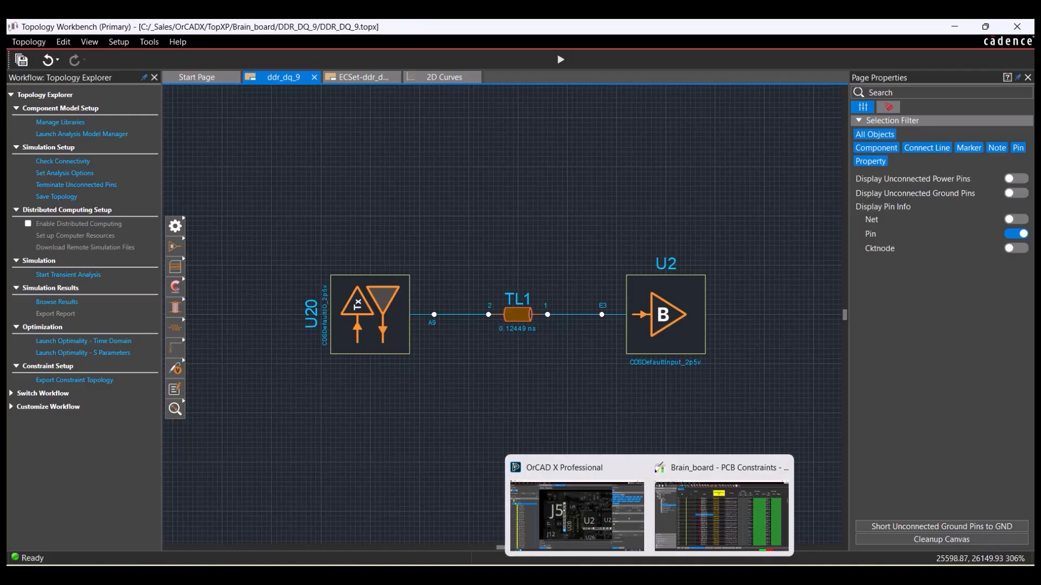
left_click(627, 544)
scroll(528, 374, "up", 3)
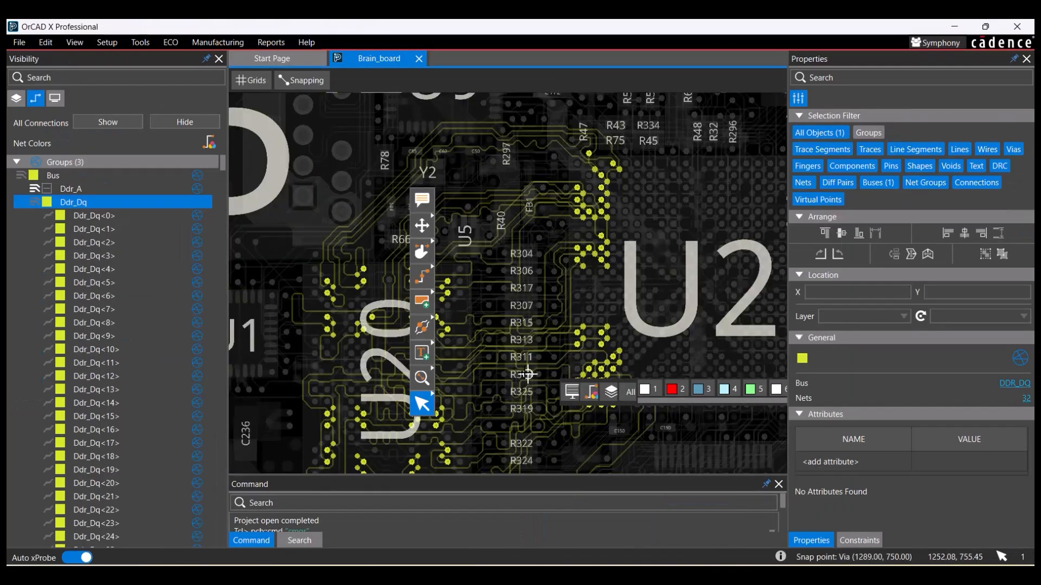
mouse_move(527, 374)
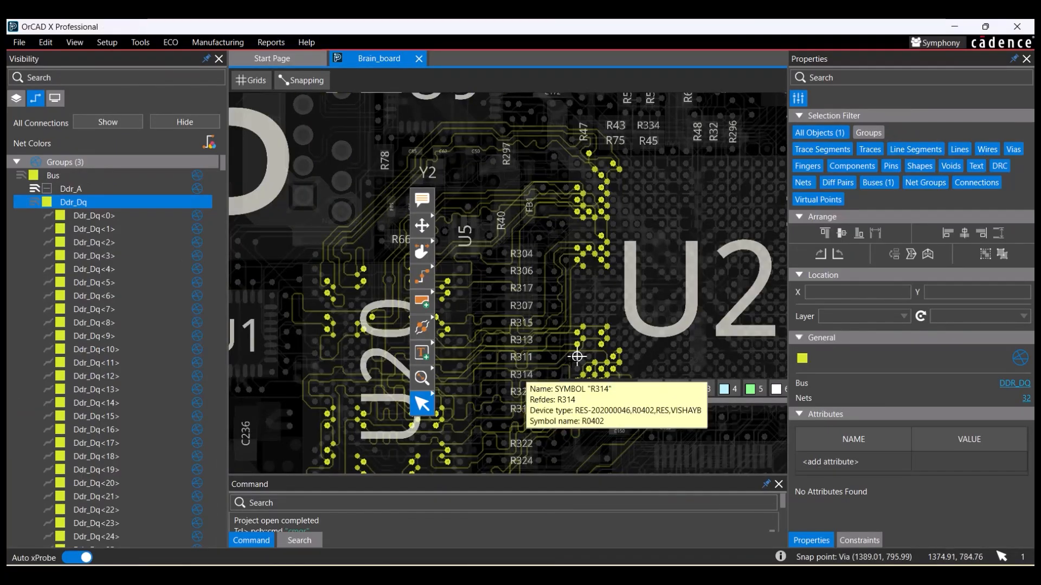
mouse_move(577, 333)
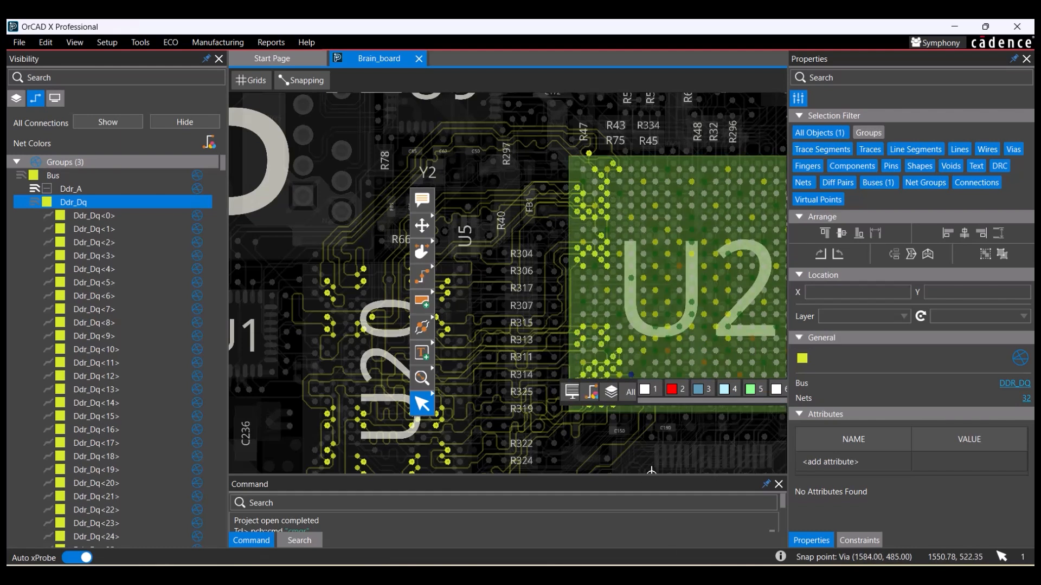
Switch back to Topology Workbench and review the properties of U20, U2 and transmission line TL1.
left_click(723, 516)
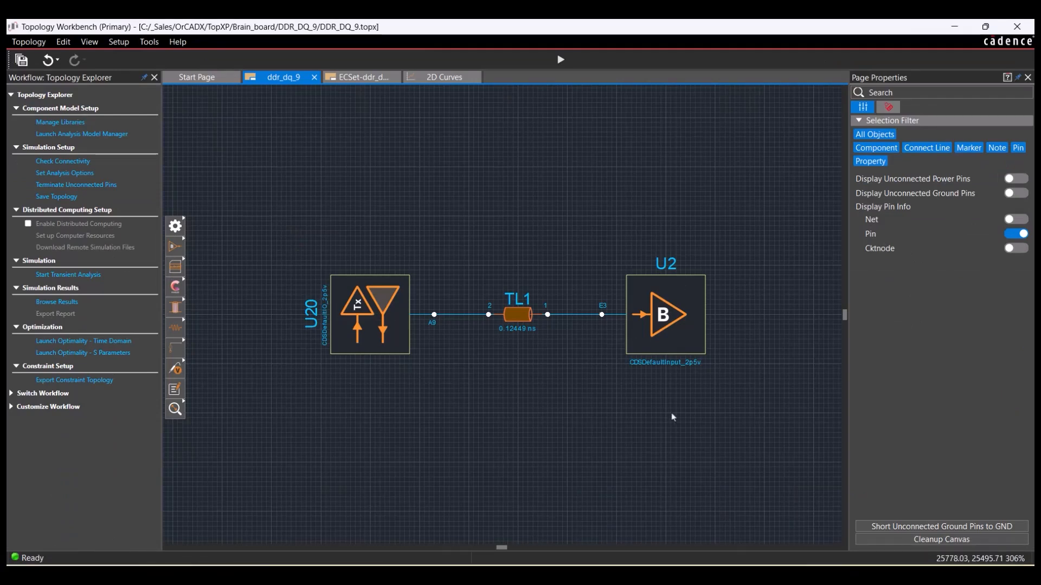
left_click(382, 327)
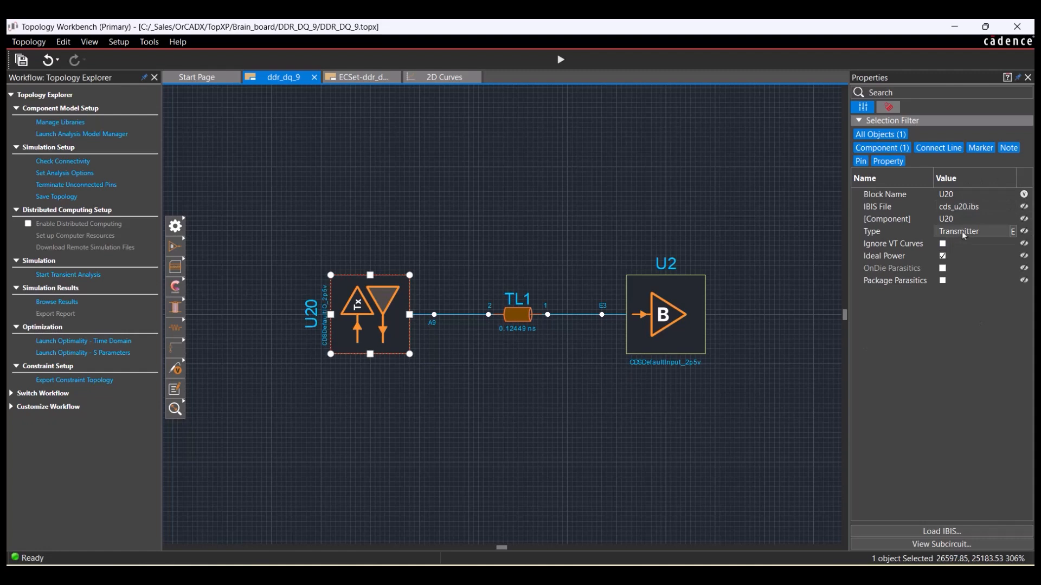
left_click(676, 331)
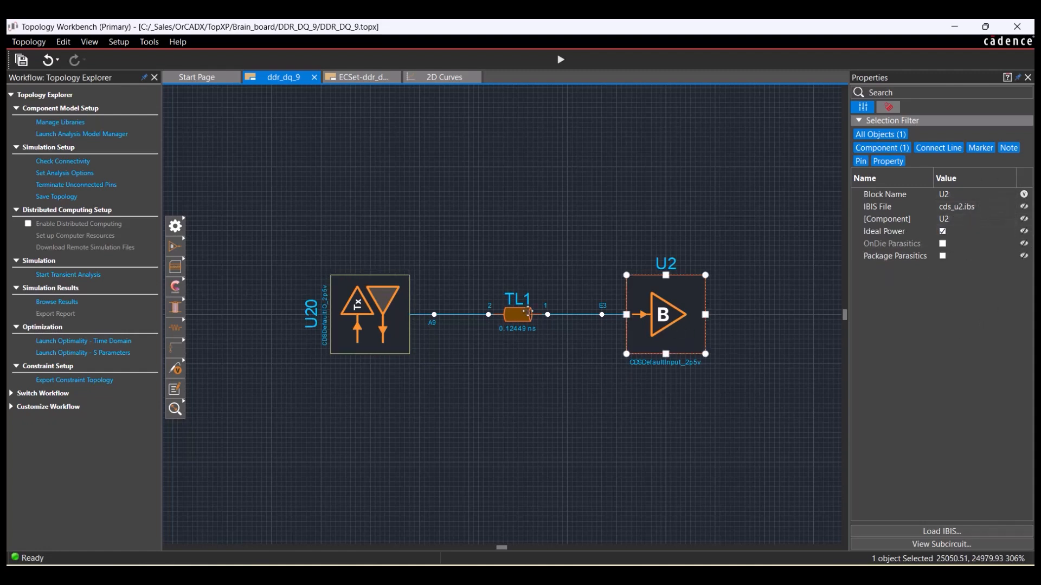
left_click(530, 314)
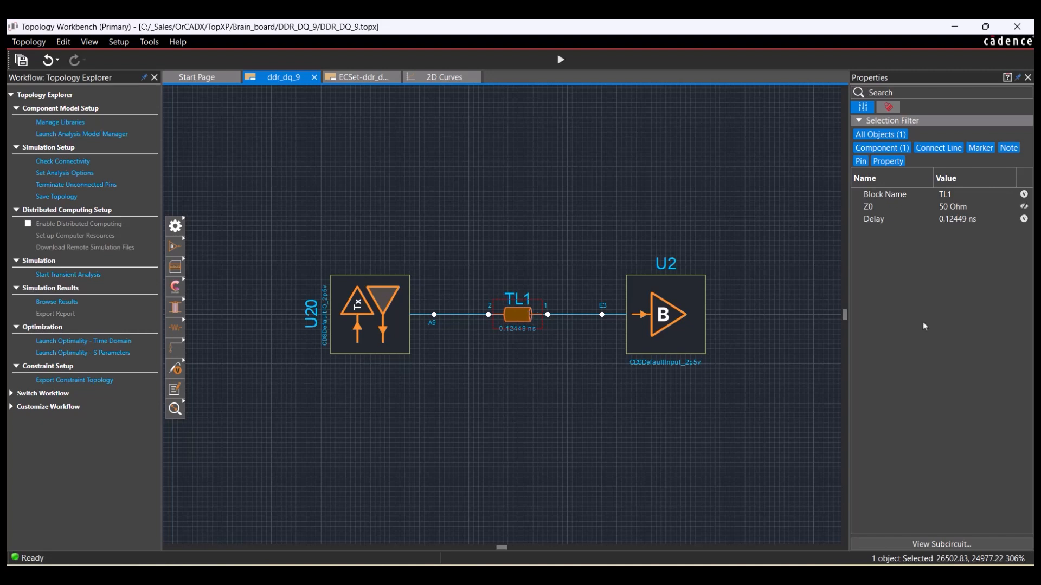
left_click(963, 220)
Open the analysis options and choose SPDSIM as the circuit simulator.
left_click(65, 173)
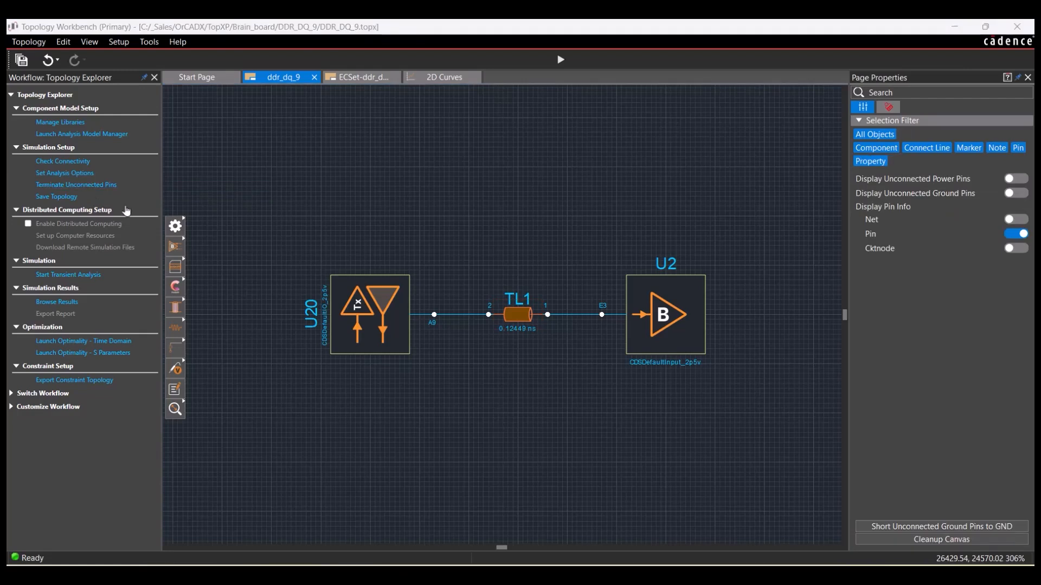
left_click(50, 176)
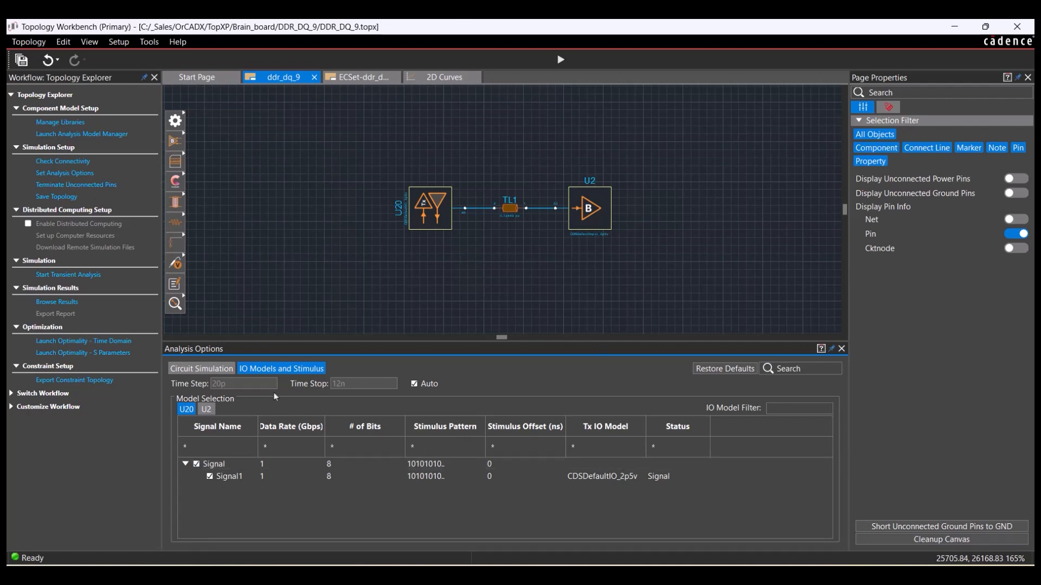
left_click(202, 373)
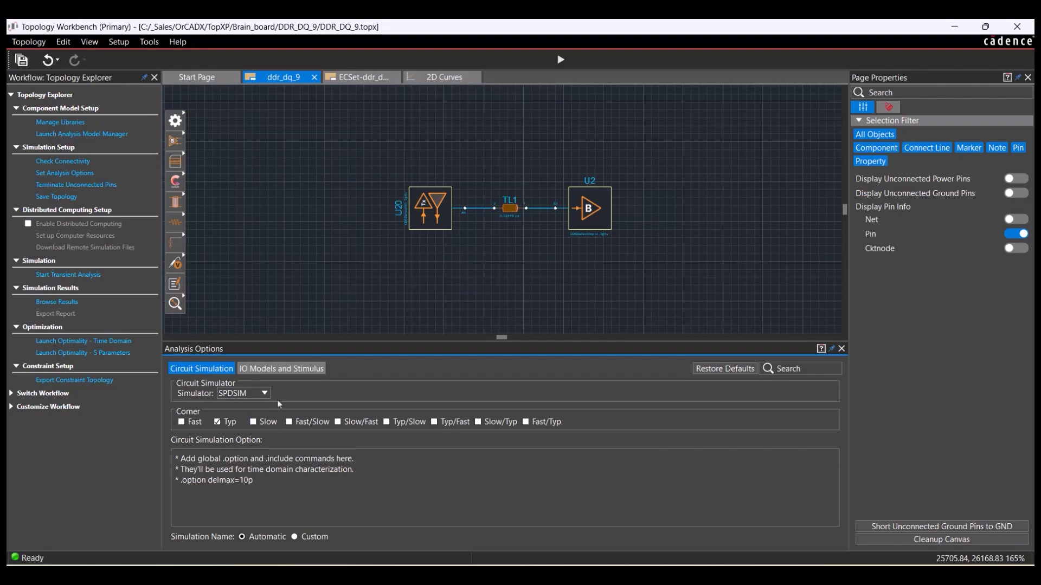
left_click(261, 395)
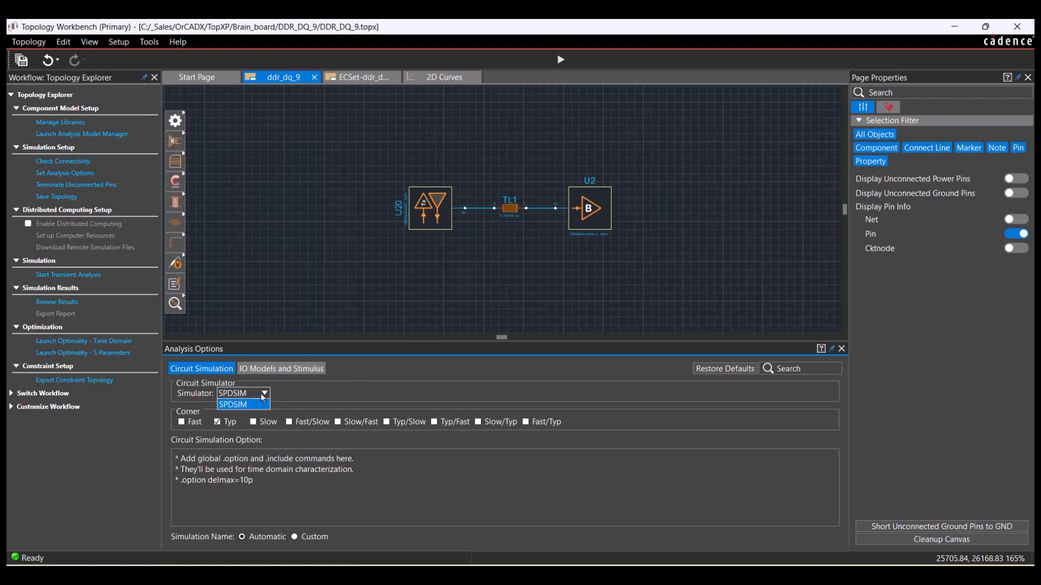
left_click(252, 405)
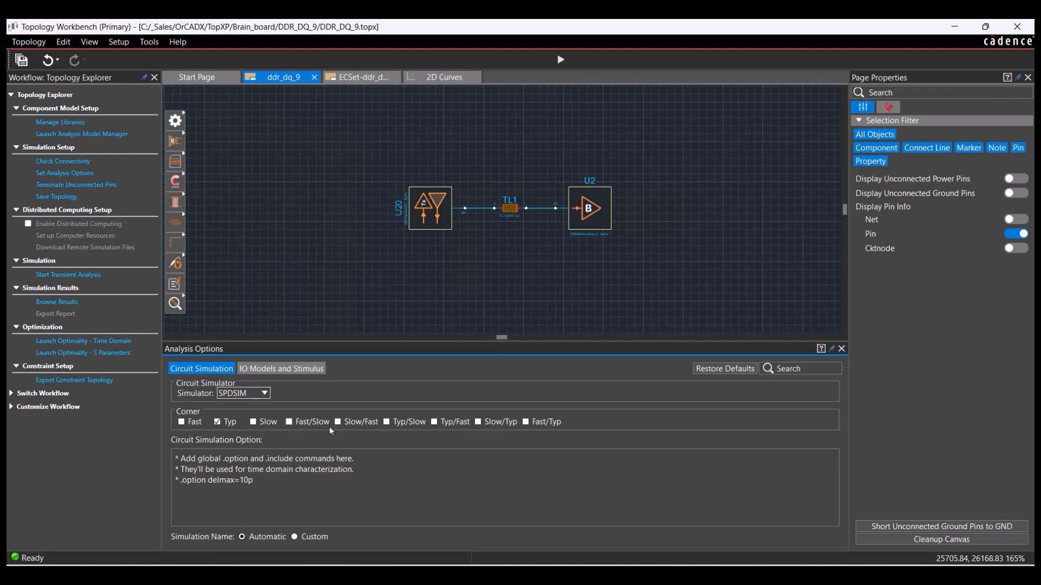
Review the IO models and stimulus settings for U20 and U2, and select U2 on the canvas.
left_click(261, 374)
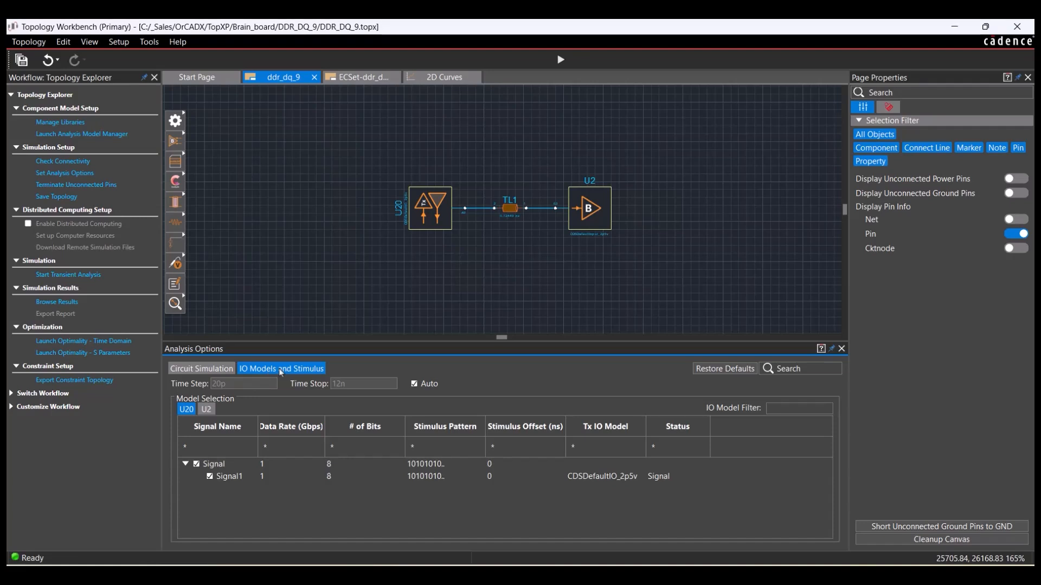
left_click(205, 409)
left_click(184, 410)
left_click(206, 409)
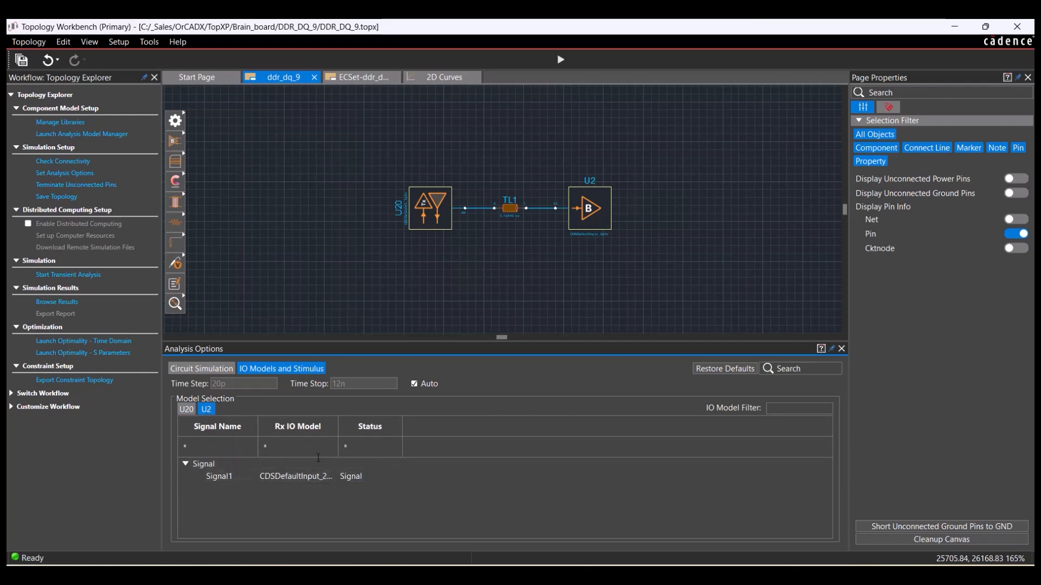
left_click(594, 215)
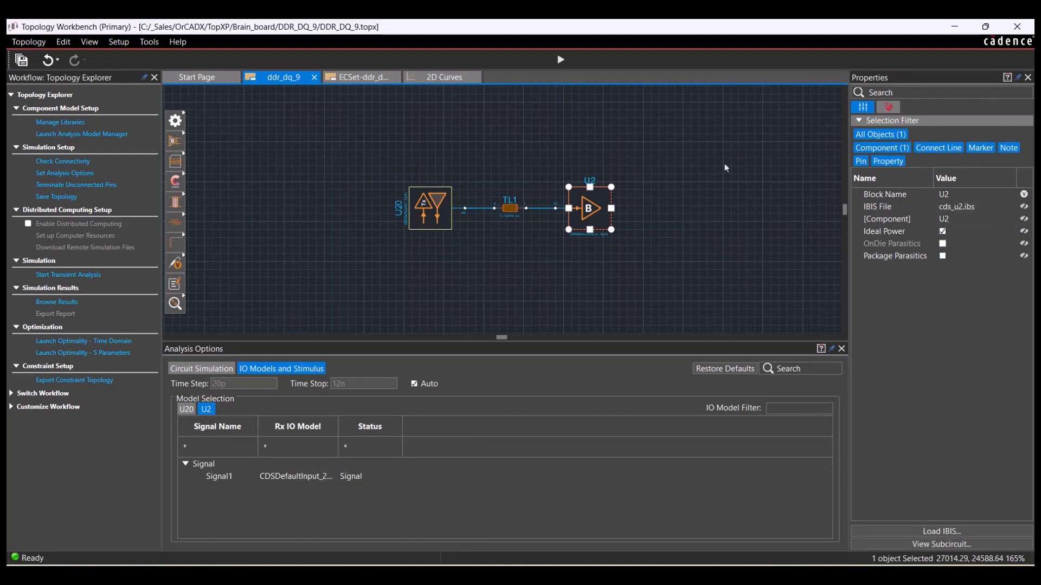
Show the 2D Curves results and enlarge the plot by closing the analysis options and auto-hiding the workflow pane.
key("alt+Tab")
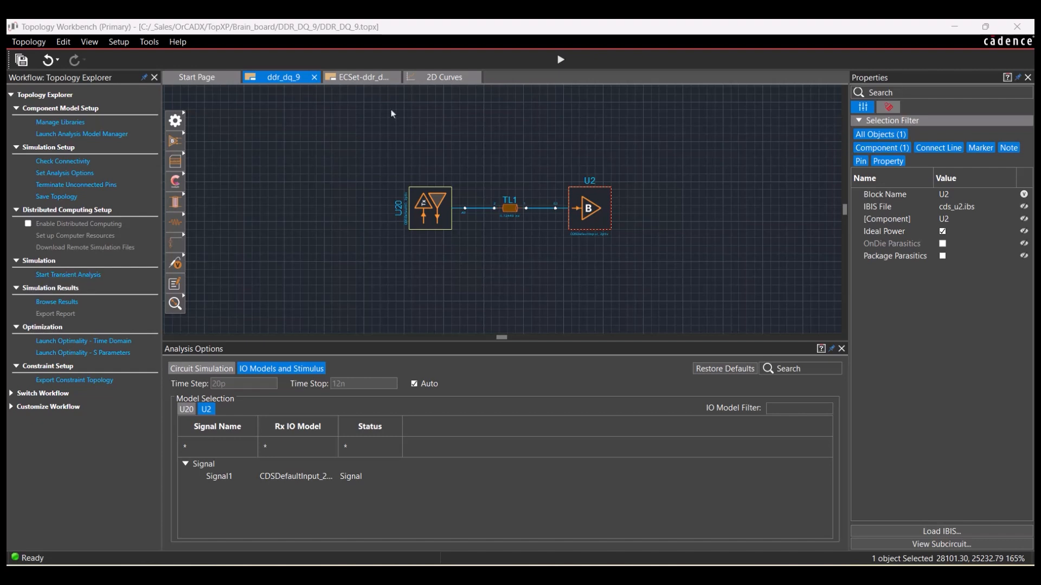
left_click(432, 80)
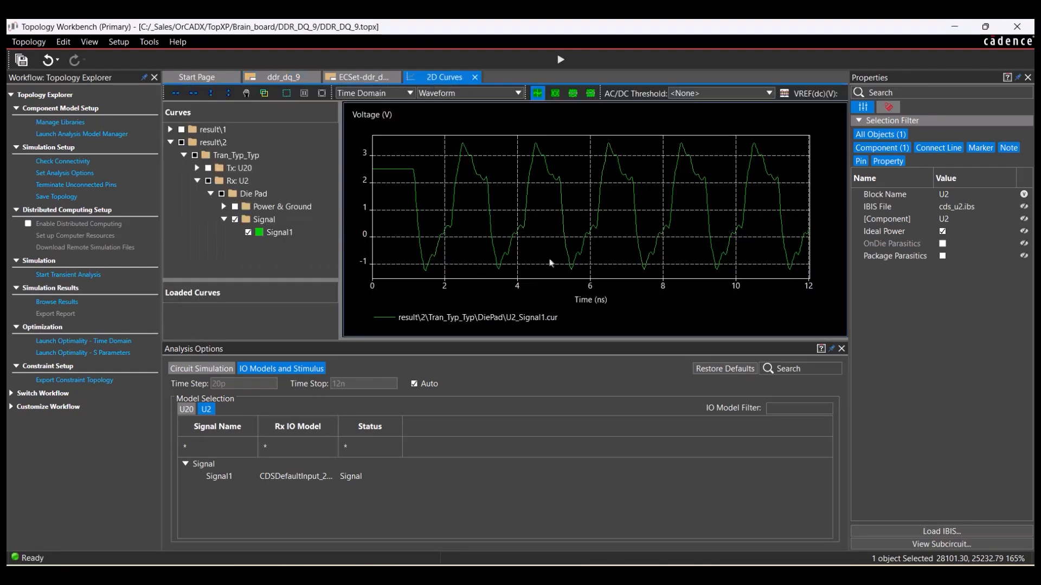
left_click(841, 349)
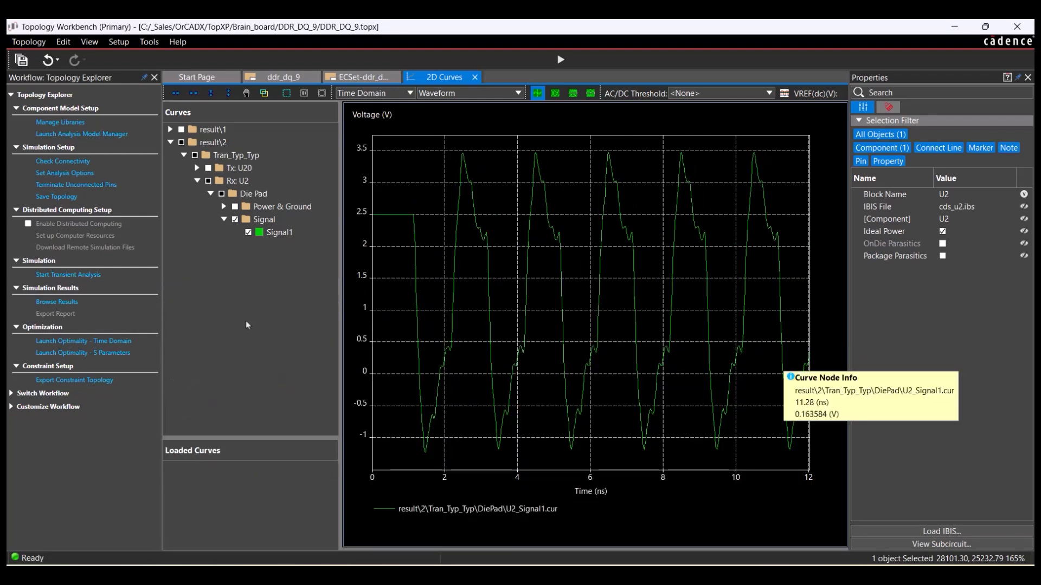
left_click(143, 78)
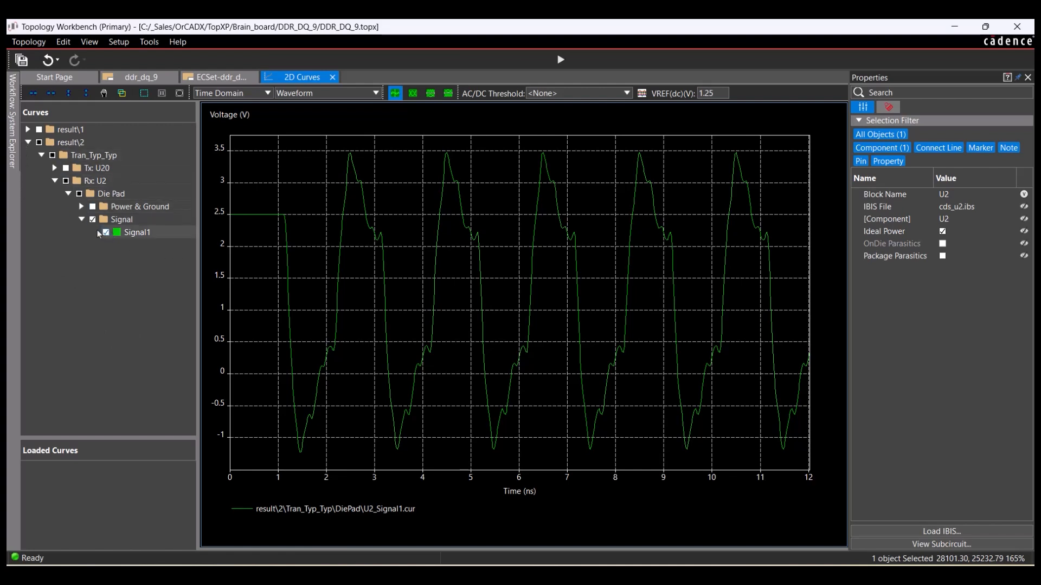
Add the U20 transmitter's die pad Signal1 curve from result\2 to the waveform plot.
left_click(55, 168)
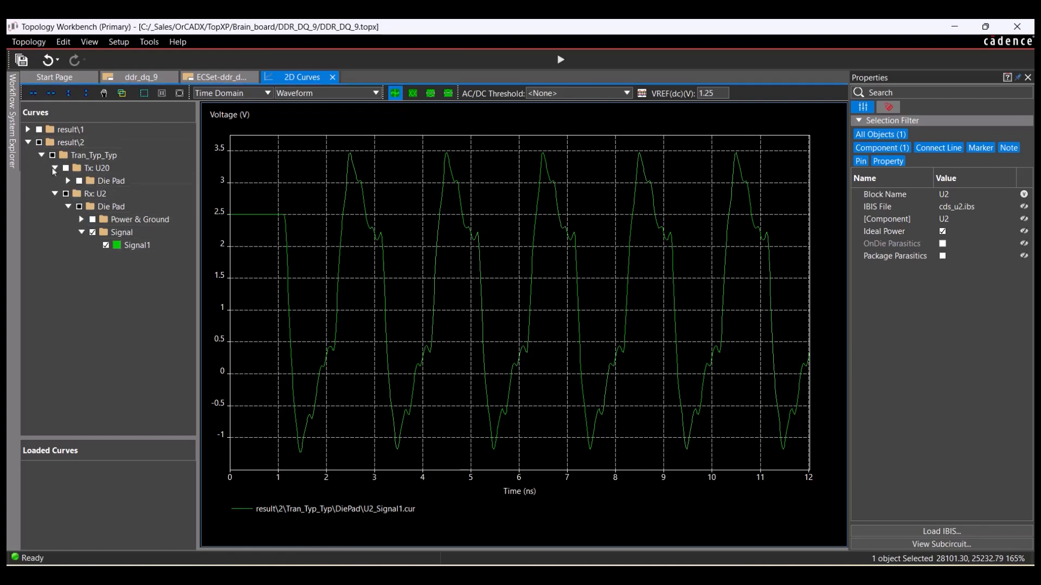
left_click(69, 180)
left_click(82, 207)
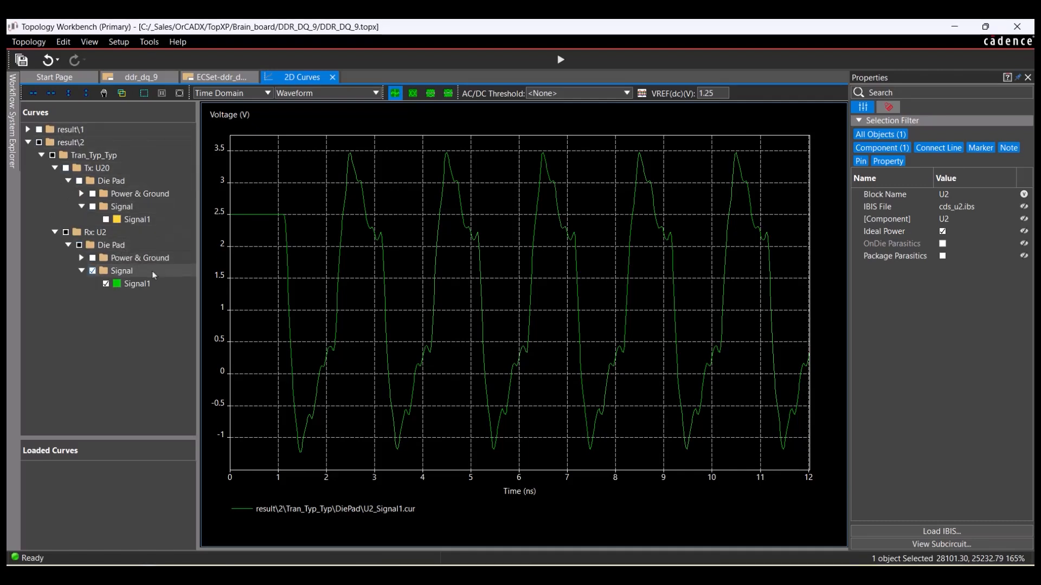
left_click(105, 219)
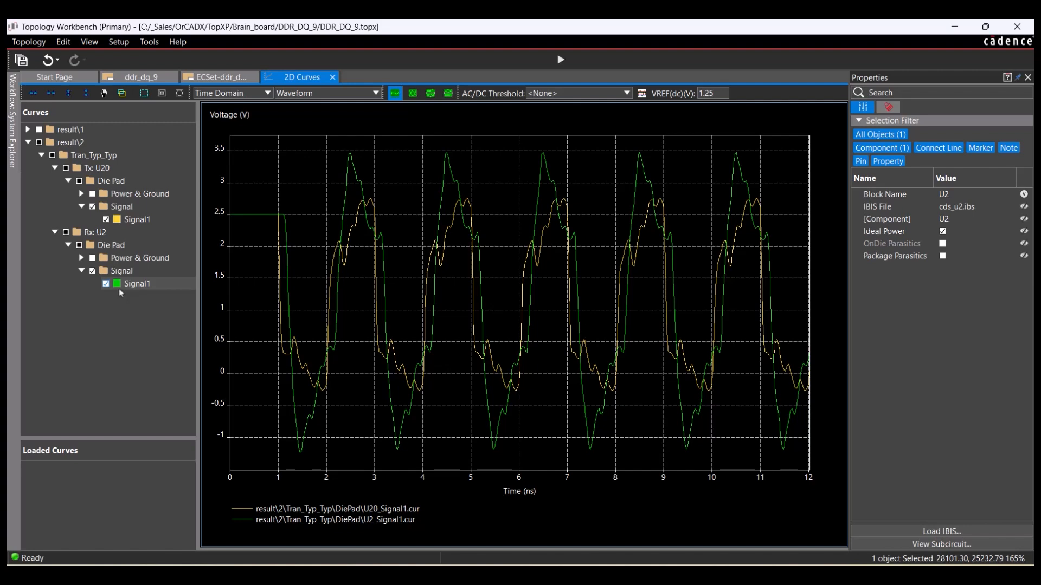
Compare the ddr_dq_9 canvas with the waveforms, and return to the canvas with the workflow pane docked again.
left_click(130, 78)
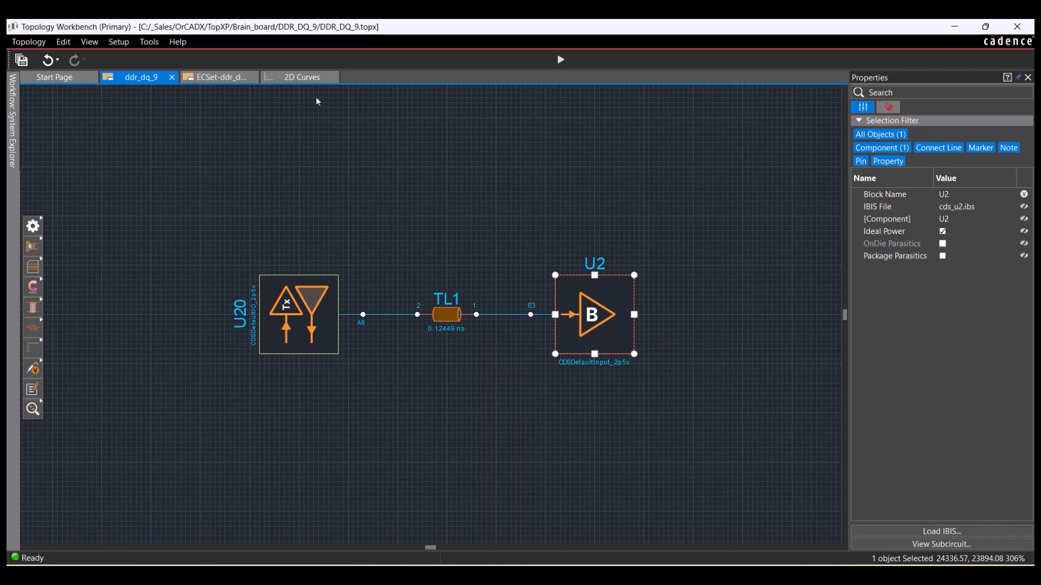
left_click(302, 78)
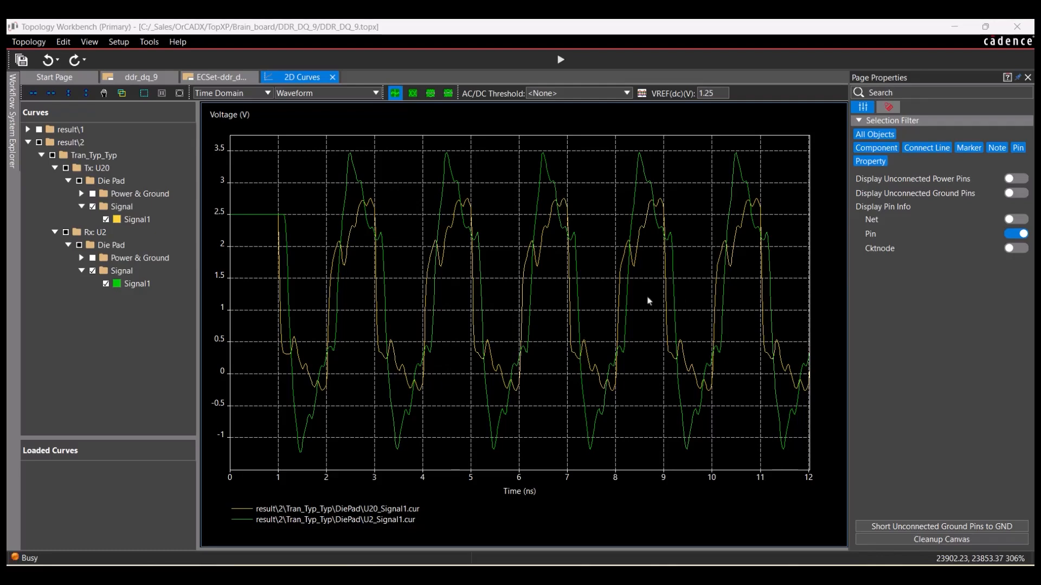
left_click(140, 80)
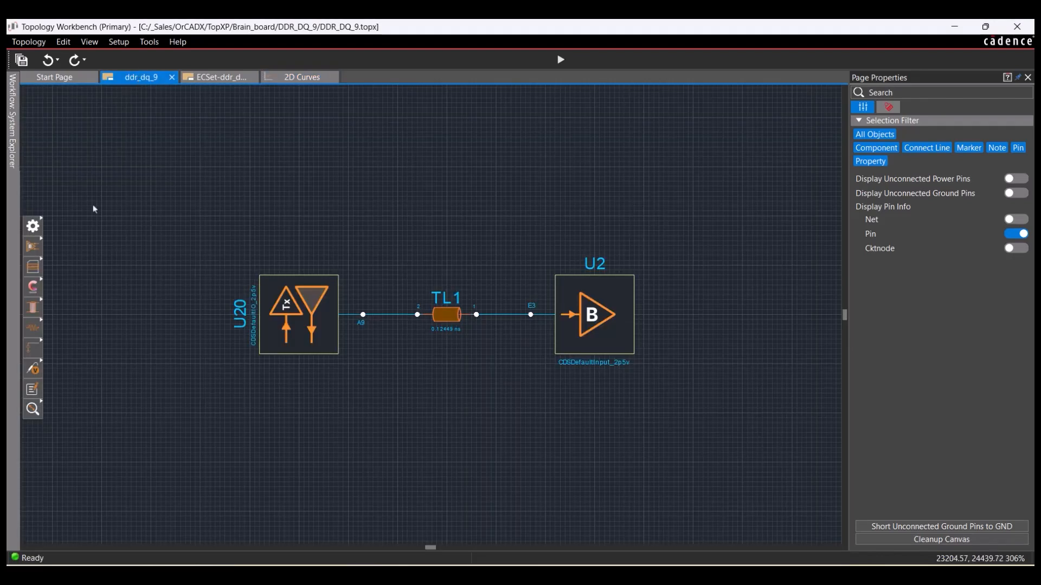
left_click(13, 122)
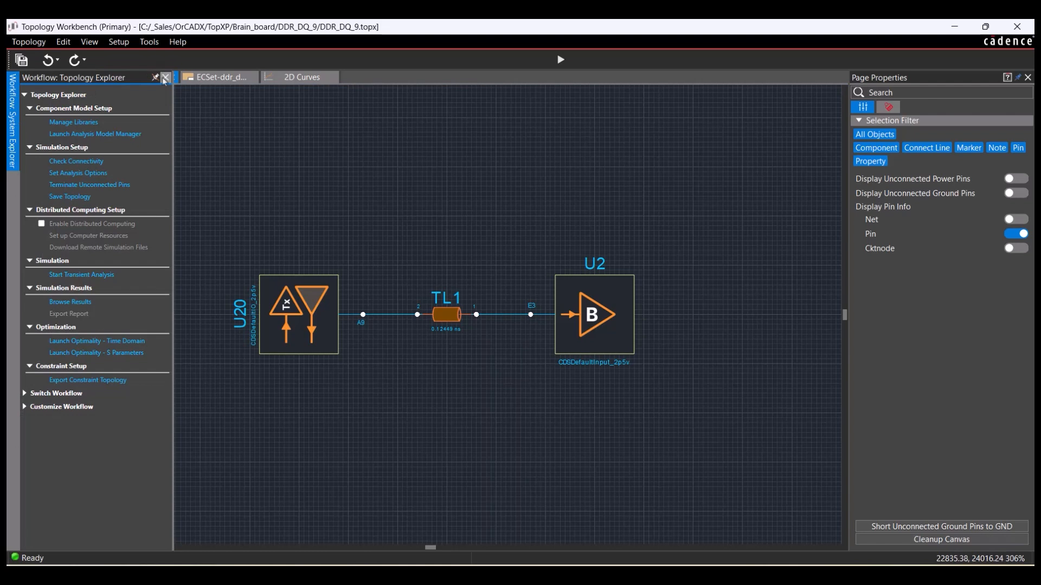
left_click(154, 77)
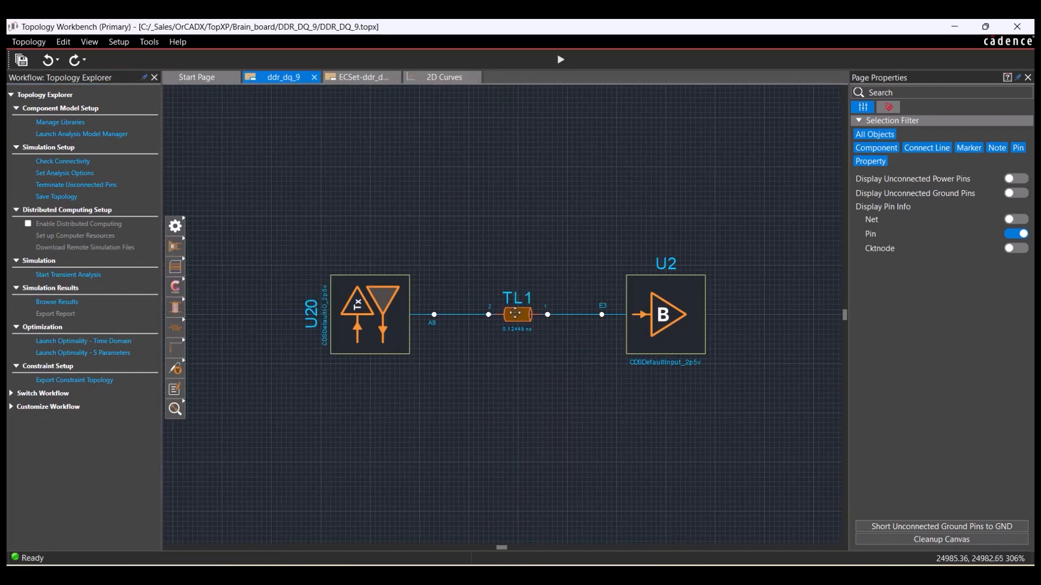
Set the delay of transmission line TL1 to 0.1 s and deselect it.
left_click(517, 315)
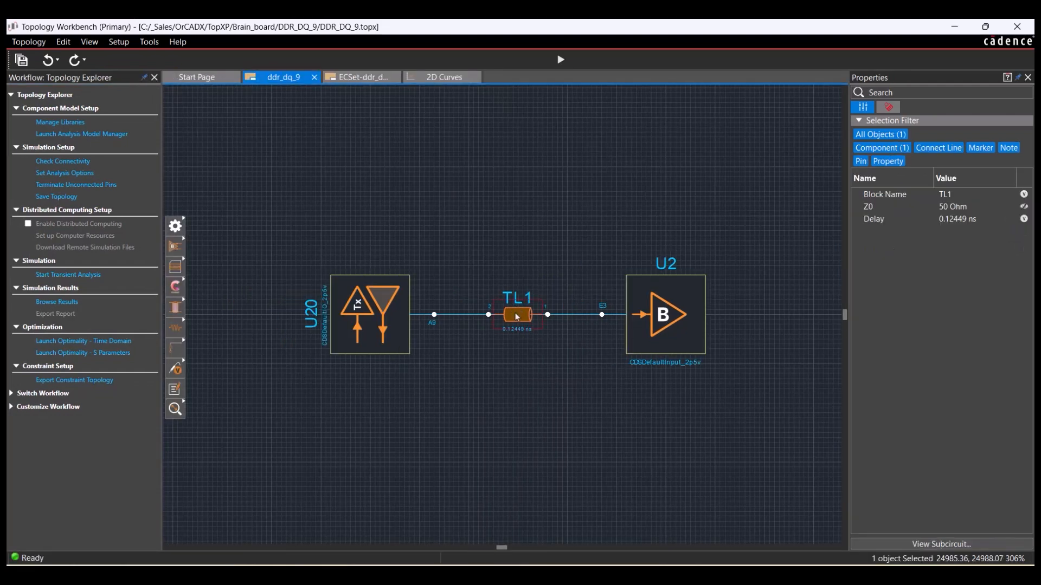
left_click(1010, 220)
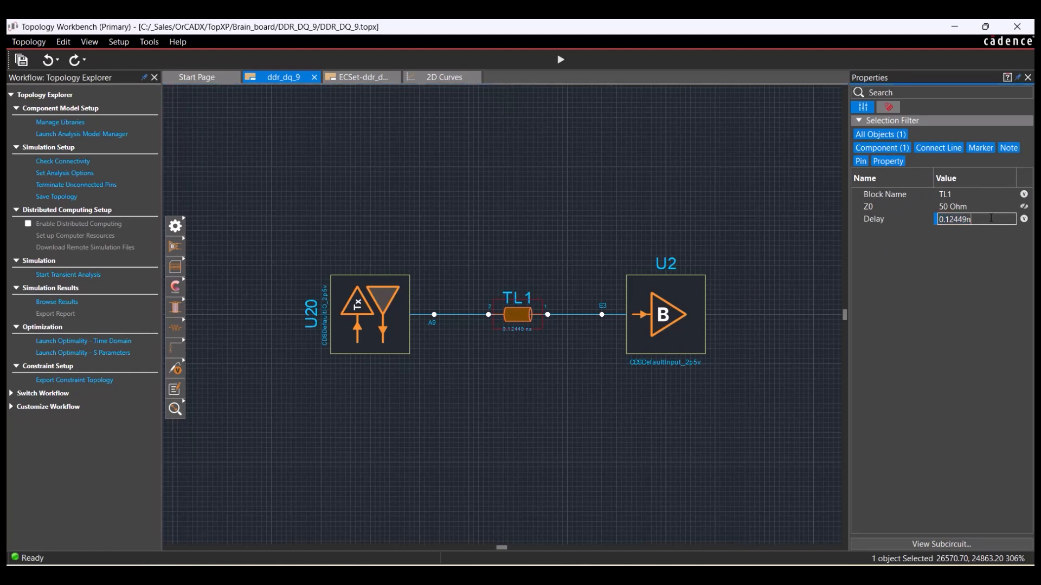
key("BackSpace")
key("BackSpace")
key("BackSpace")
key("BackSpace")
key("BackSpace")
key("Return")
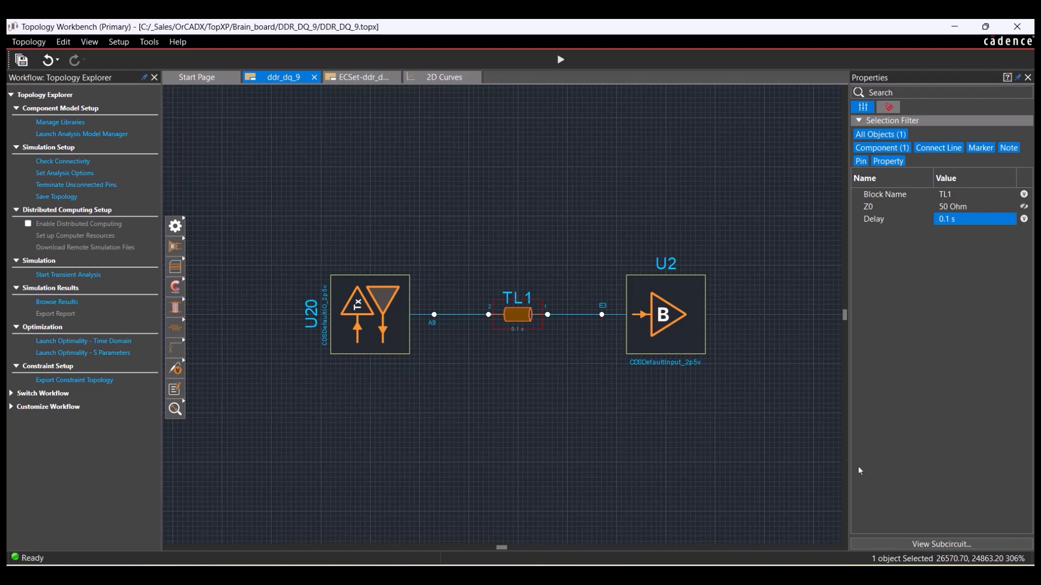
left_click(732, 528)
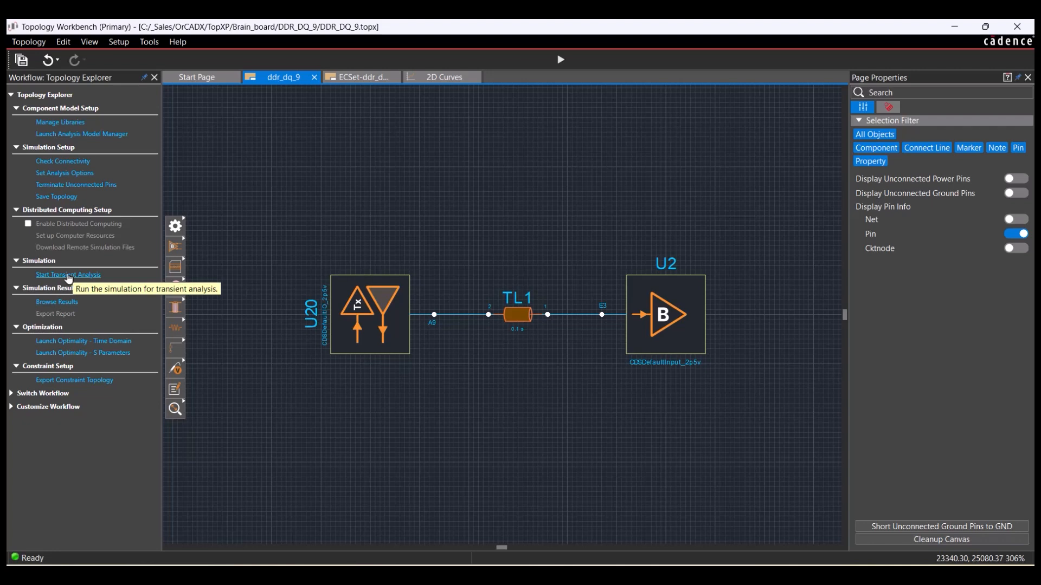
Review the simulation results in 2D Curves, collapse result\2, and return to the ddr_dq_9 canvas.
left_click(447, 77)
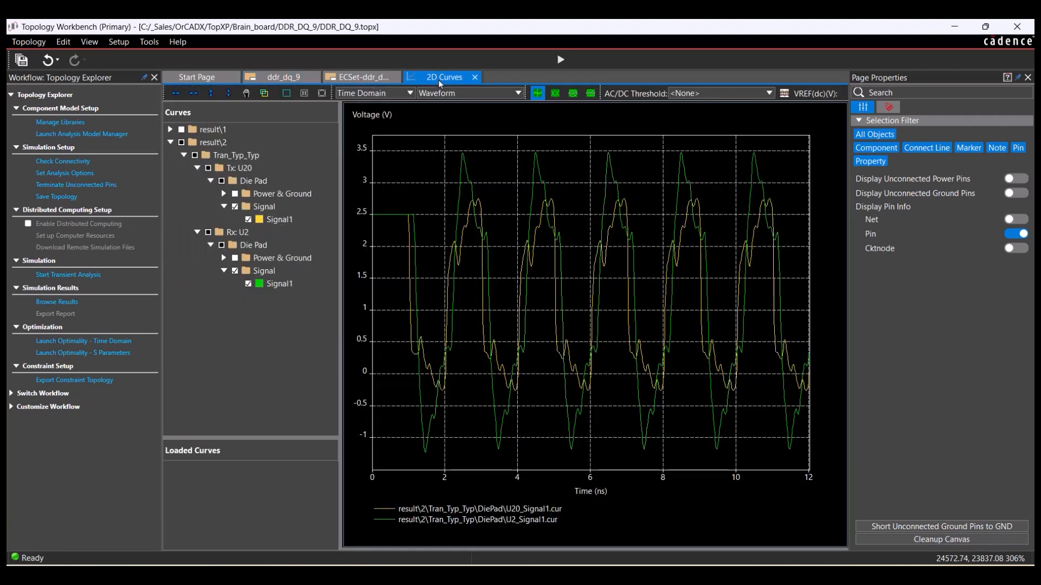
left_click(171, 143)
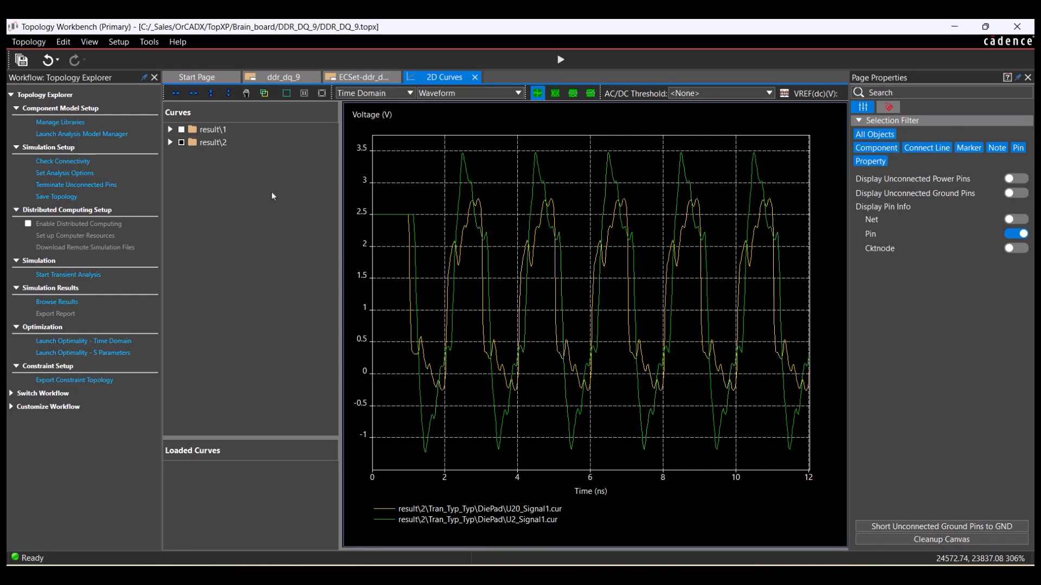
left_click(298, 76)
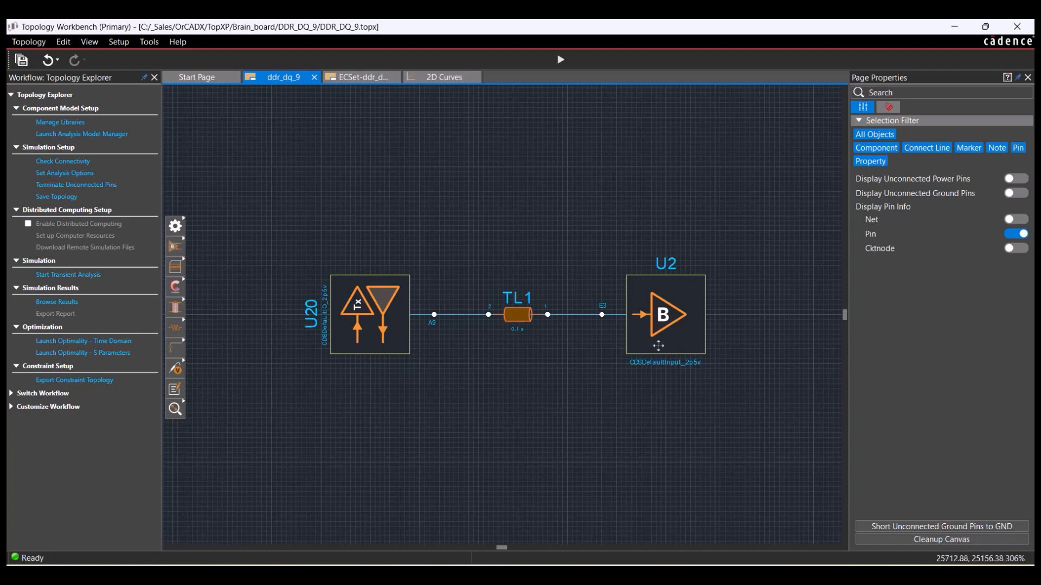
Place a differential transmitter block below U20 on the ddr_dq_9 canvas.
left_click(180, 256)
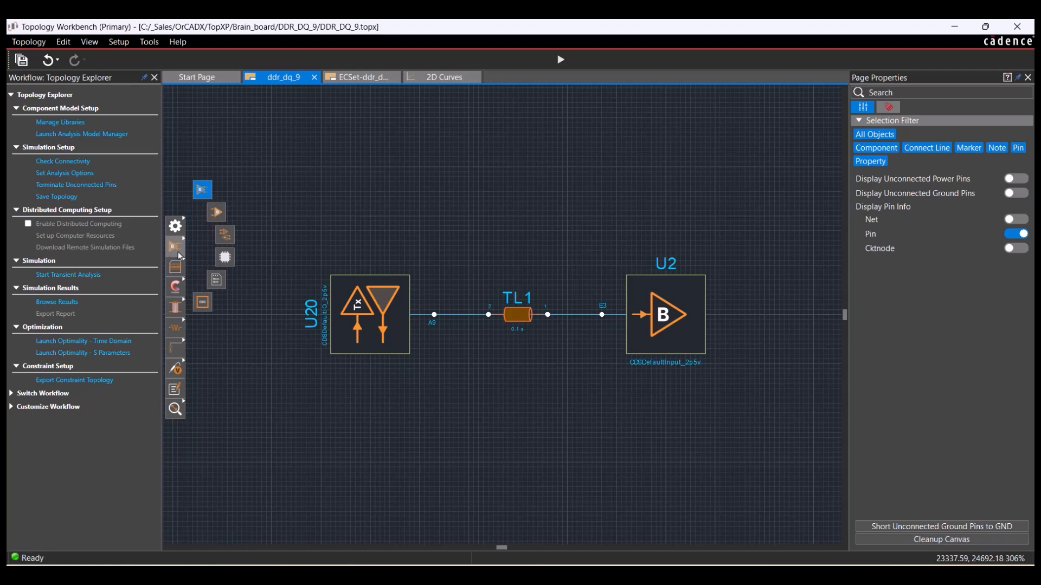
left_click(203, 191)
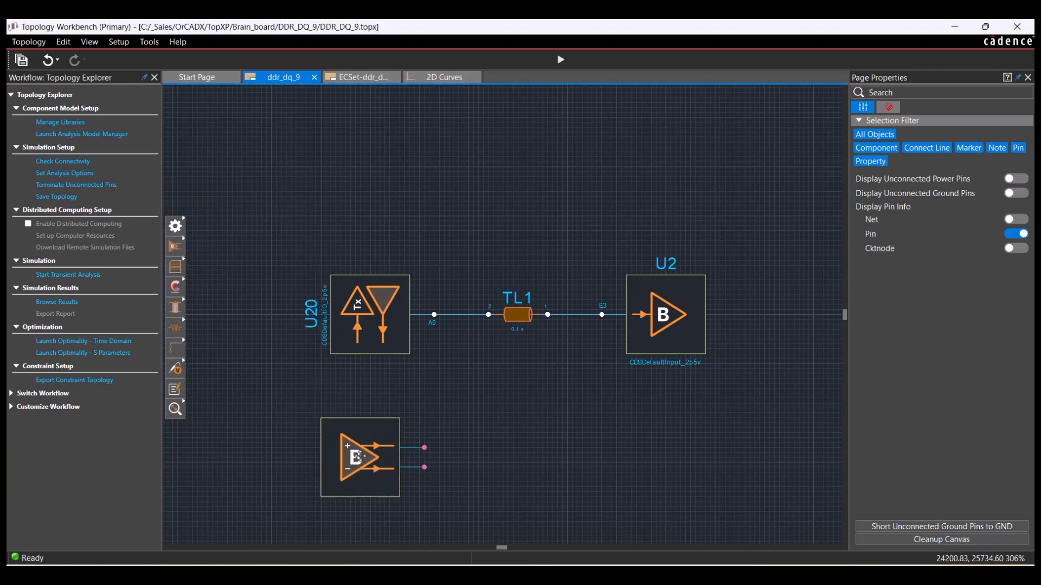
left_click(365, 442)
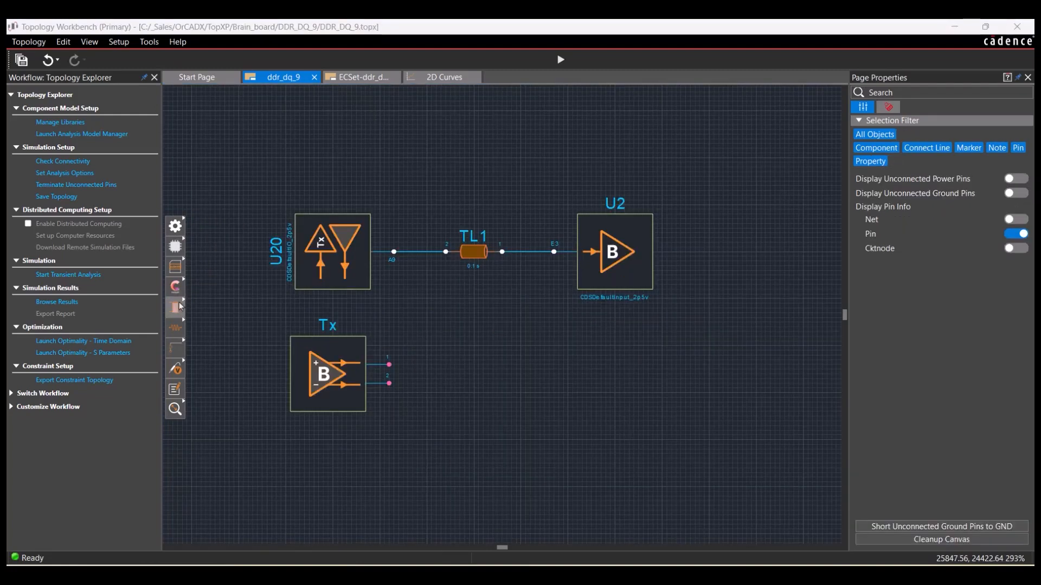
mouse_move(179, 308)
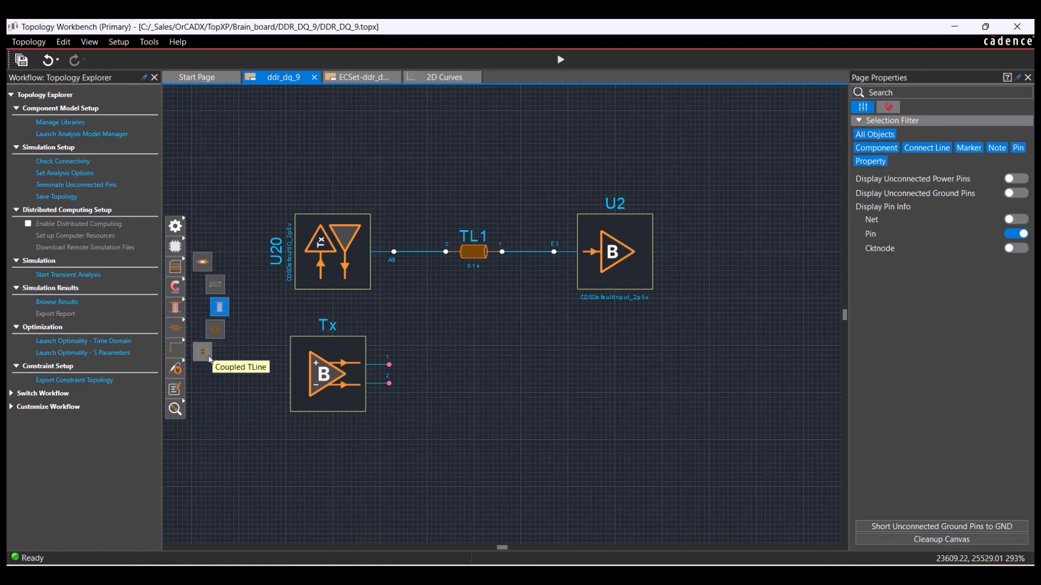
mouse_move(179, 330)
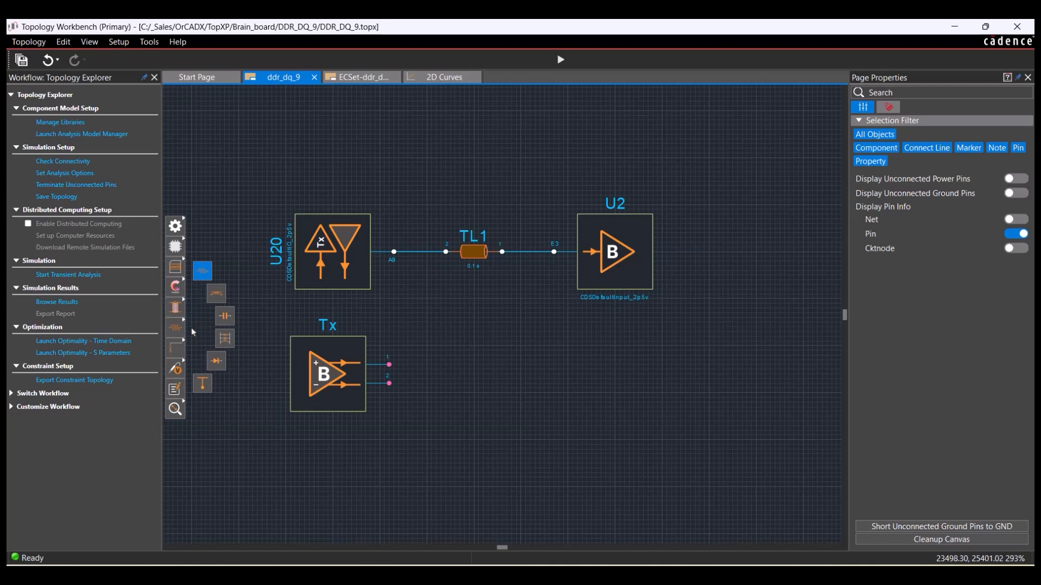
left_click(204, 274)
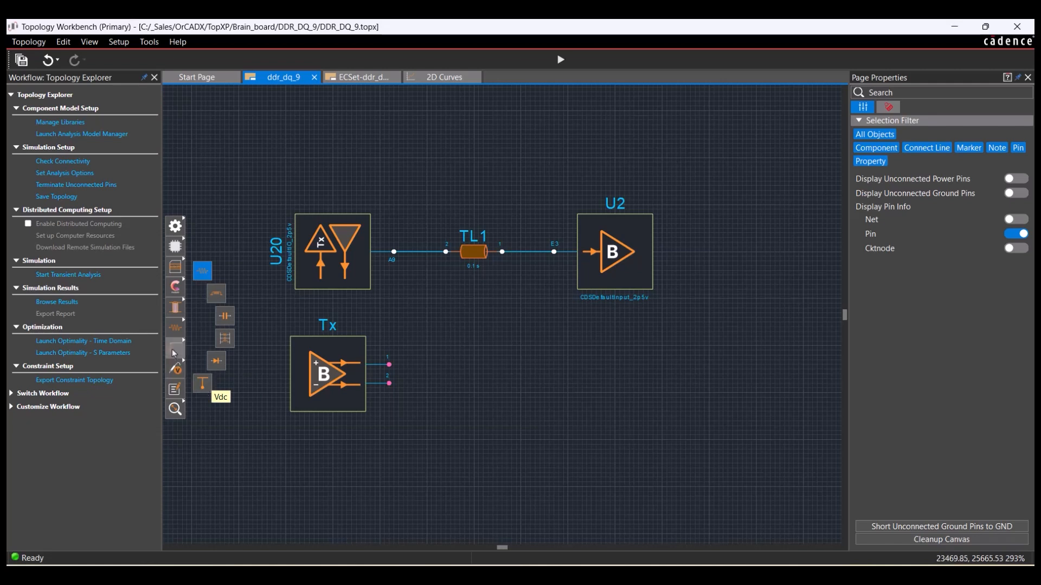
mouse_move(177, 349)
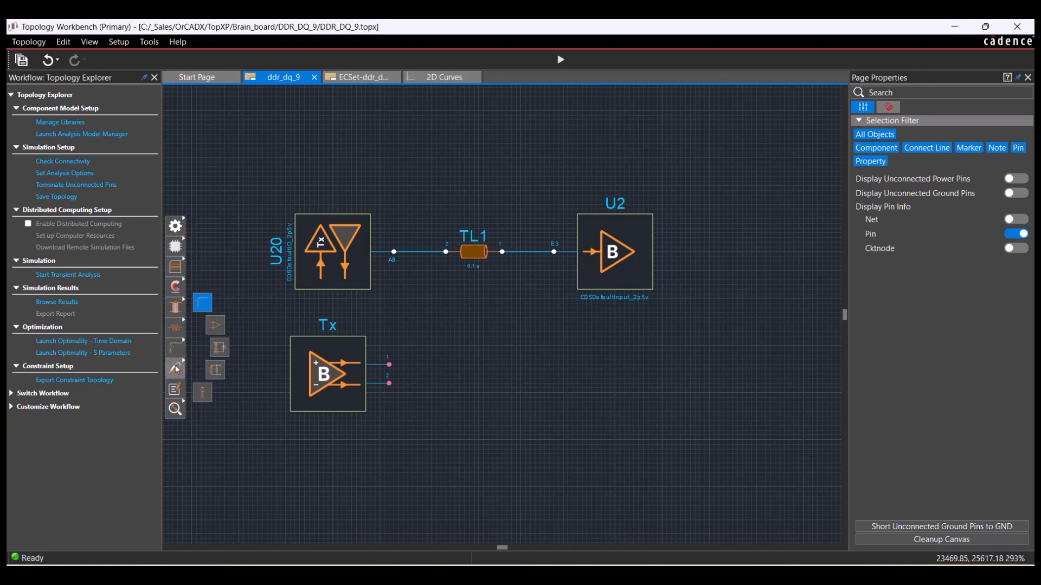
mouse_move(178, 368)
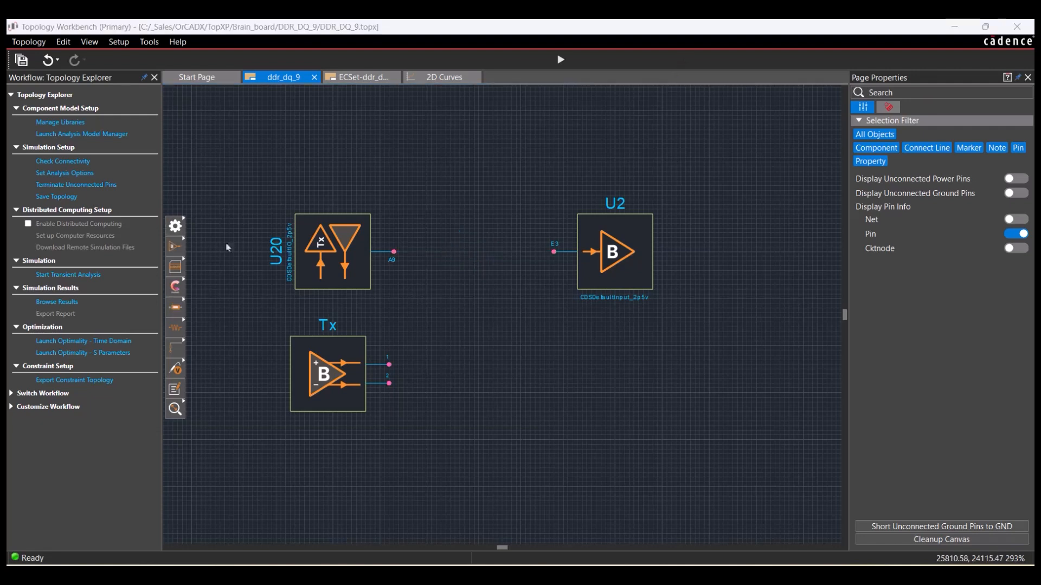
Place a trace block and a via block side by side above the gap between U20 and U2.
left_click(177, 315)
left_click(202, 264)
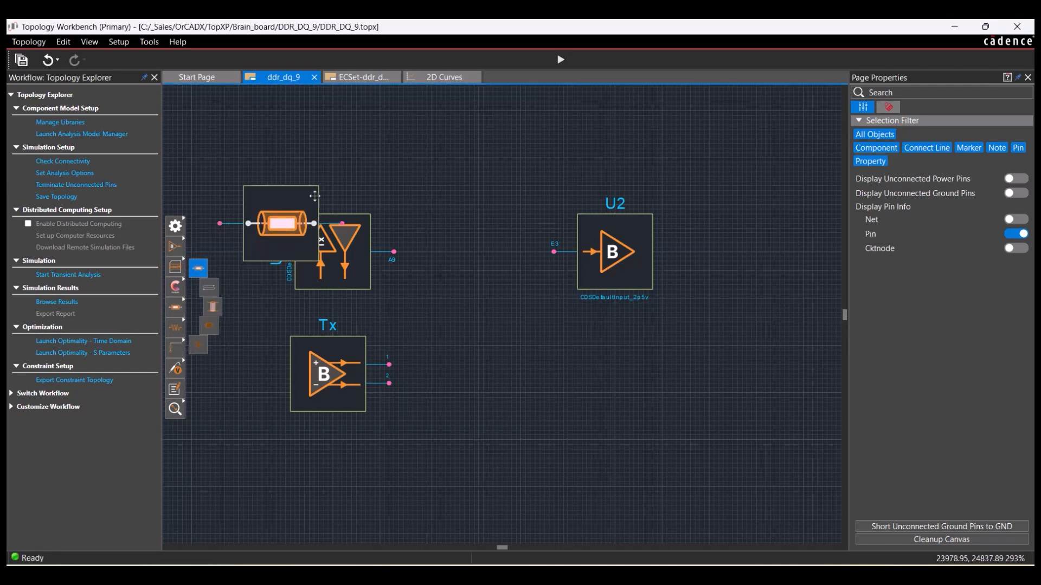
left_click(436, 144)
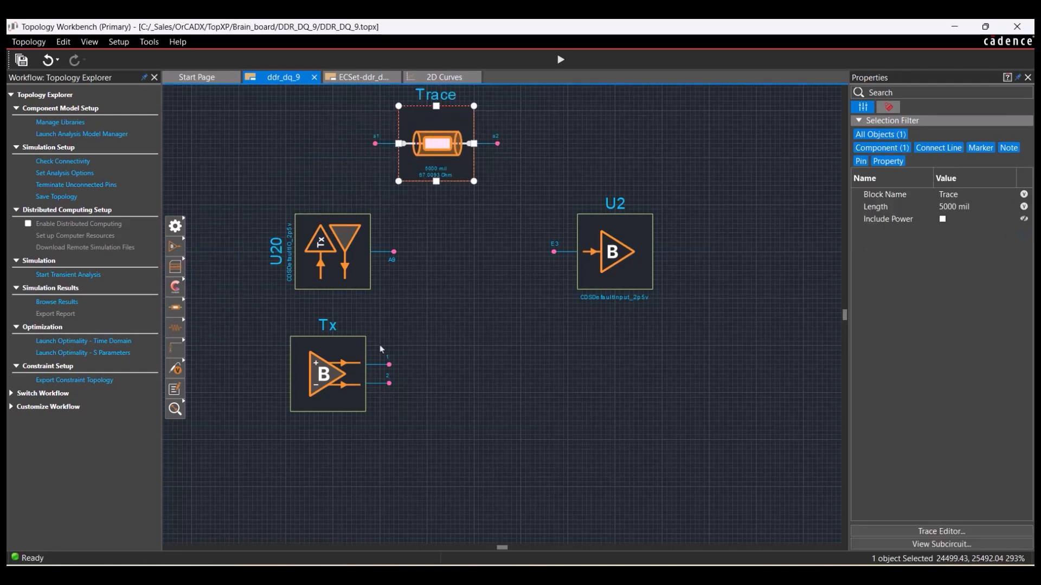
left_click(178, 311)
left_click(216, 307)
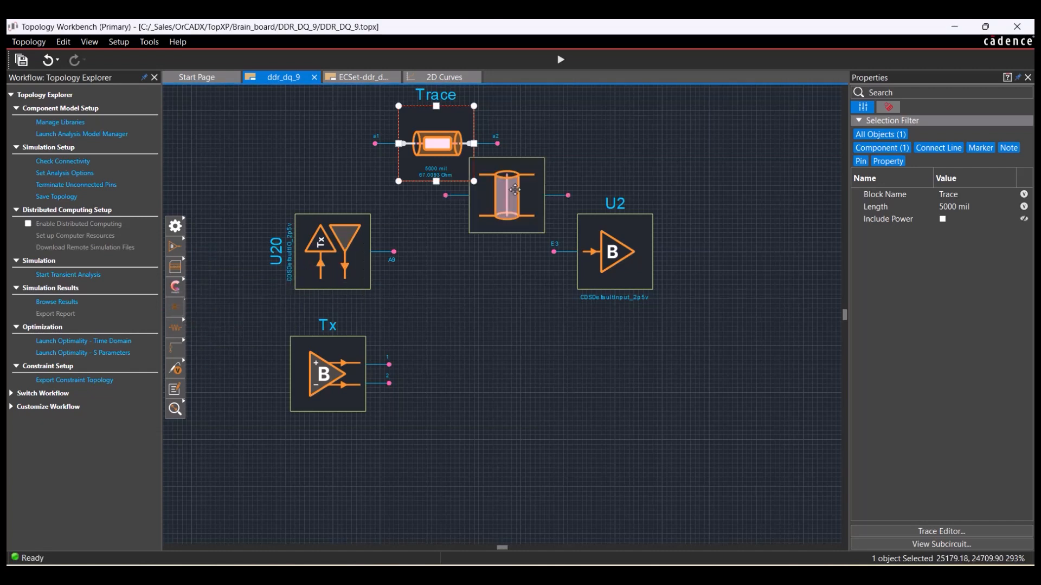
left_click(620, 143)
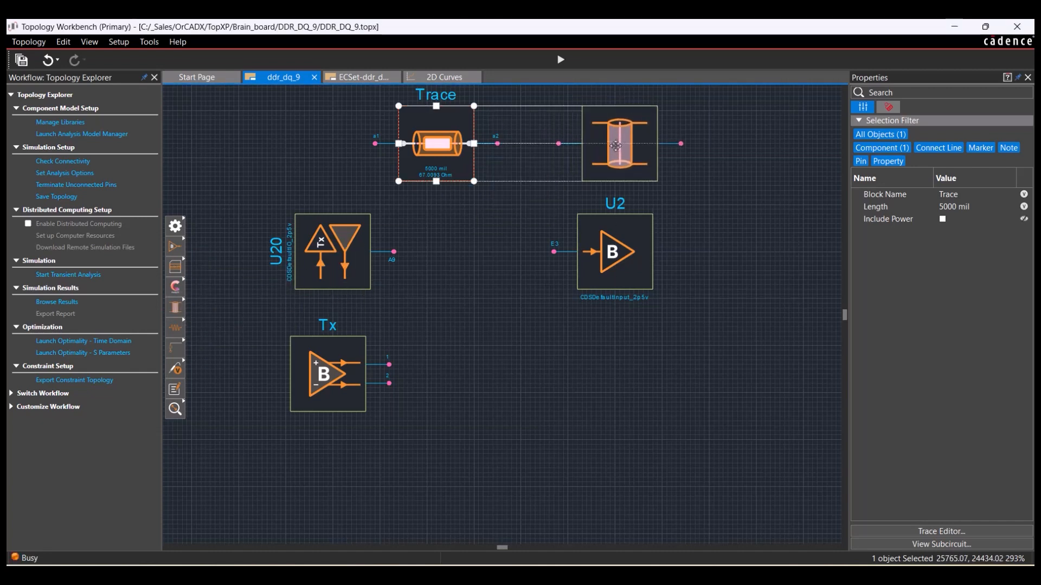
left_click(512, 410)
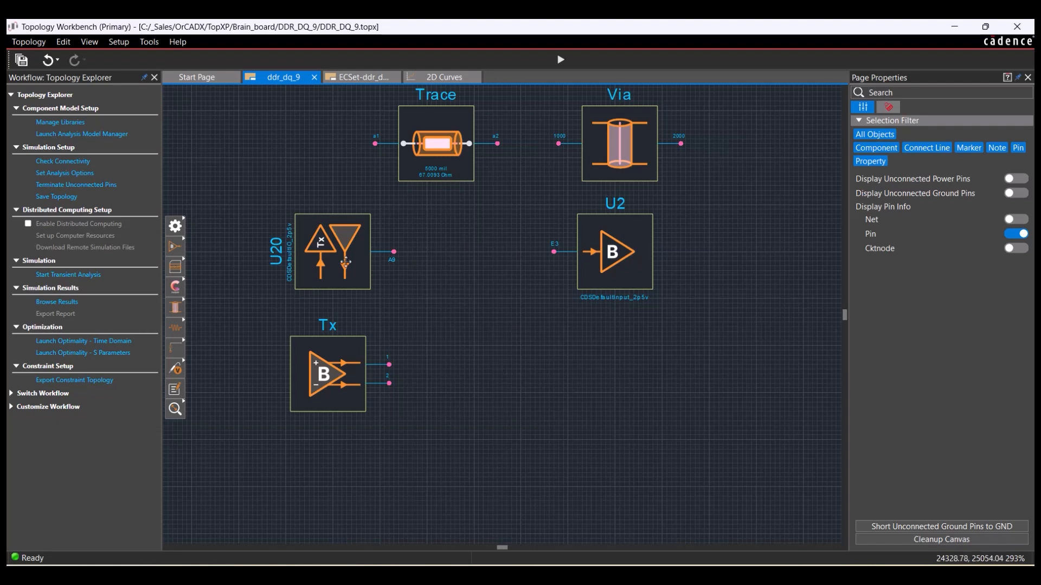
Spread U20 and U2 apart and line up the Trace and Via blocks between them.
left_click_drag(345, 262, 284, 239)
left_click_drag(658, 255, 772, 255)
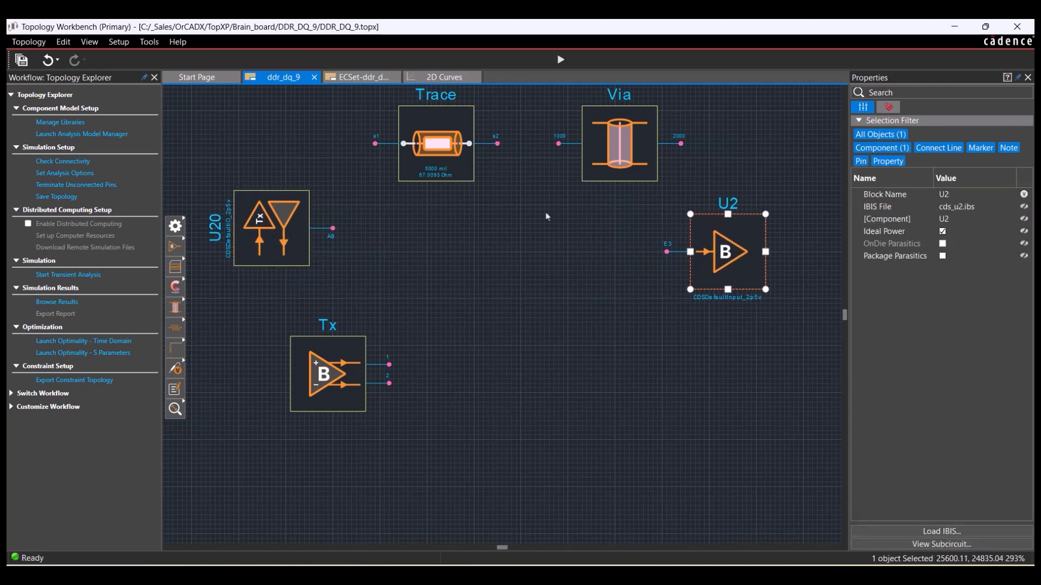
left_click_drag(446, 165, 435, 244)
left_click_drag(593, 159, 557, 236)
left_click(574, 366)
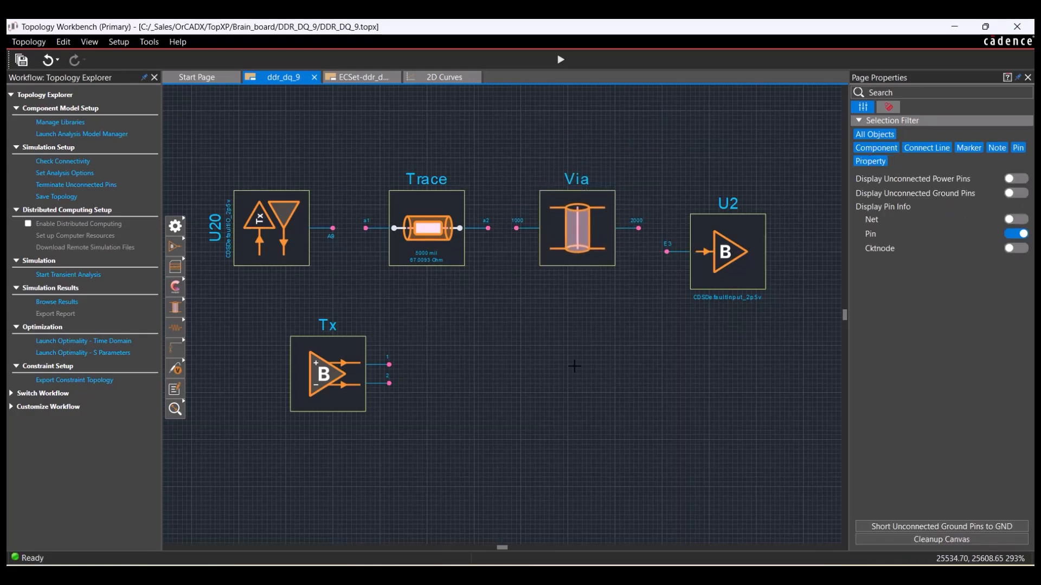
Wire the blocks in series: U20 pin A9 to Trace a1, Trace a2 to Via 1000, and Via 2000 to U2 pin E3.
left_click(332, 229)
left_click(366, 228)
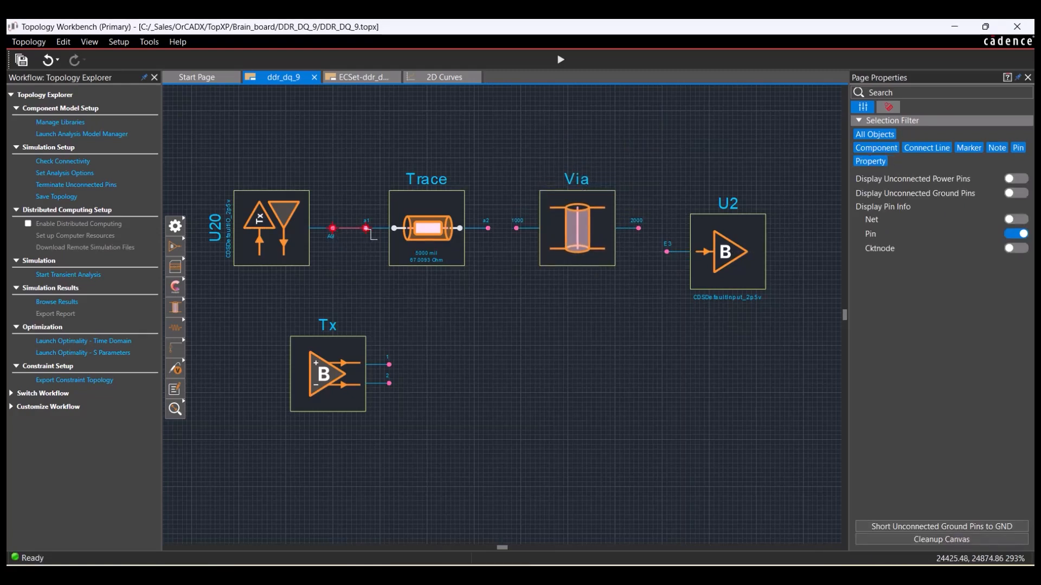
left_click(487, 228)
left_click(516, 228)
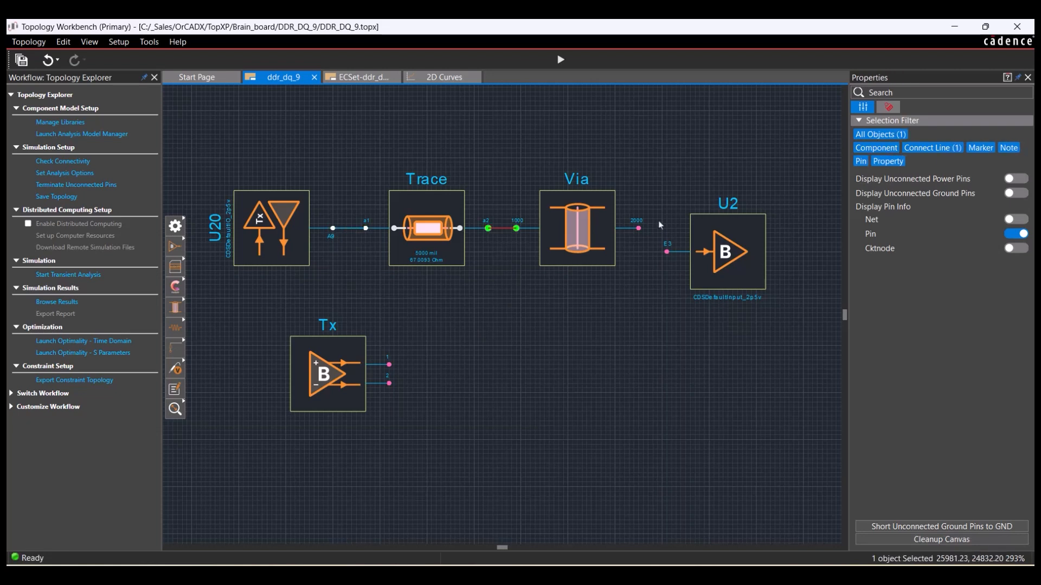
left_click(638, 228)
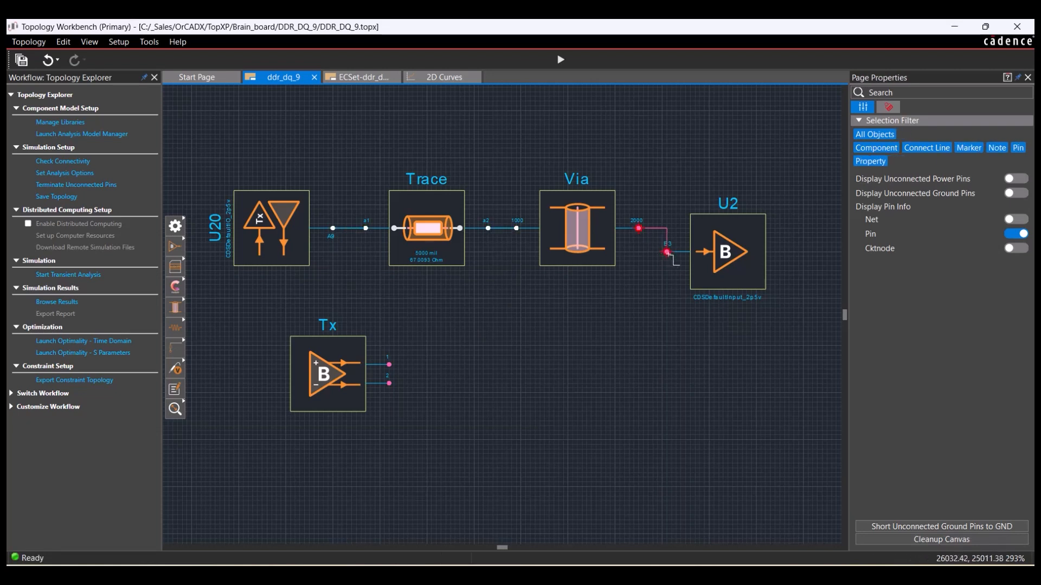
left_click(667, 252)
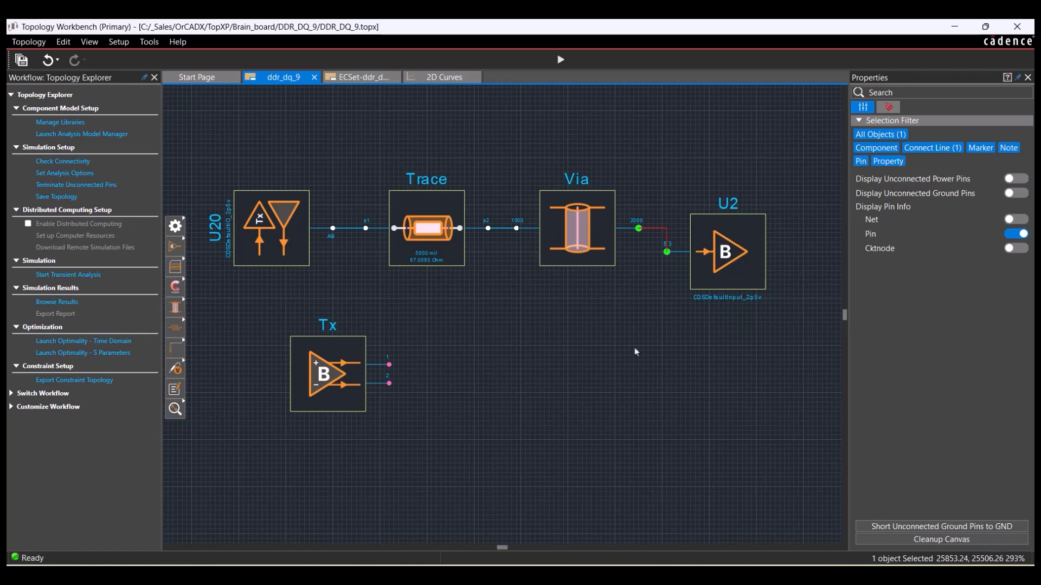
left_click(635, 349)
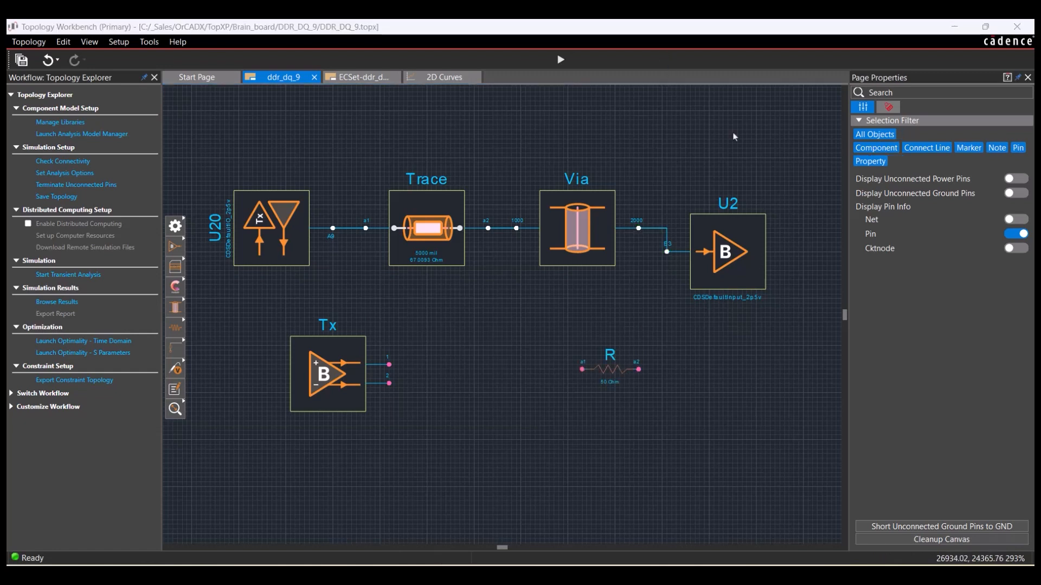
Examine the Trace block's stackup, width and reference plane settings in the Trace Editor, and close it without changes.
left_click(440, 232)
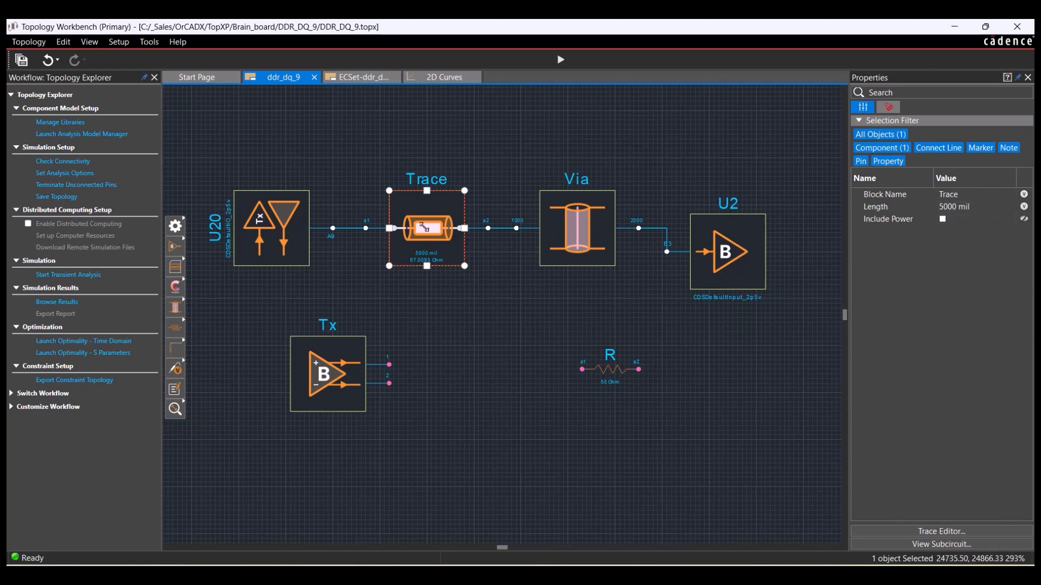
left_click(978, 531)
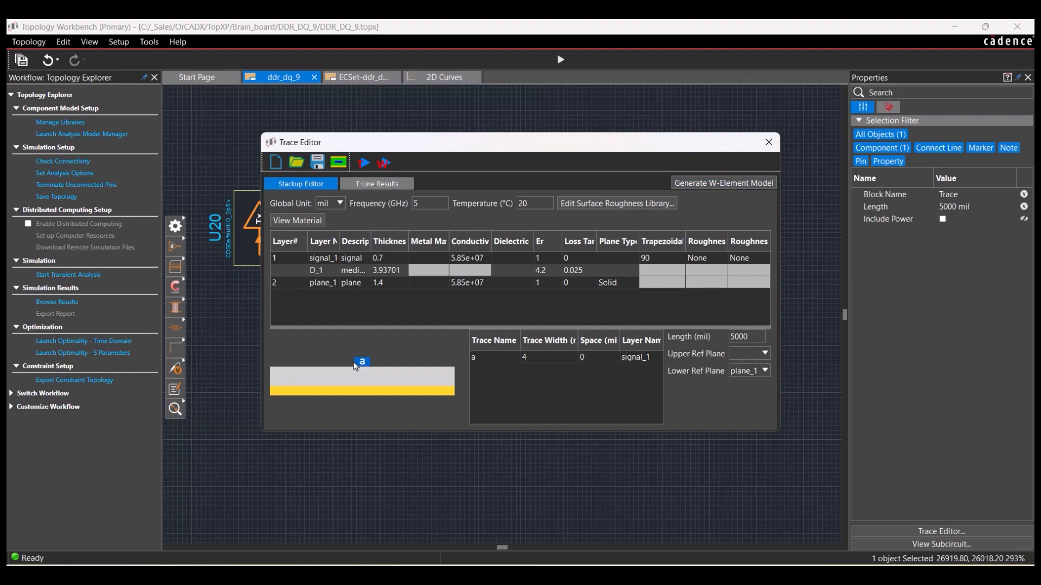
left_click(768, 142)
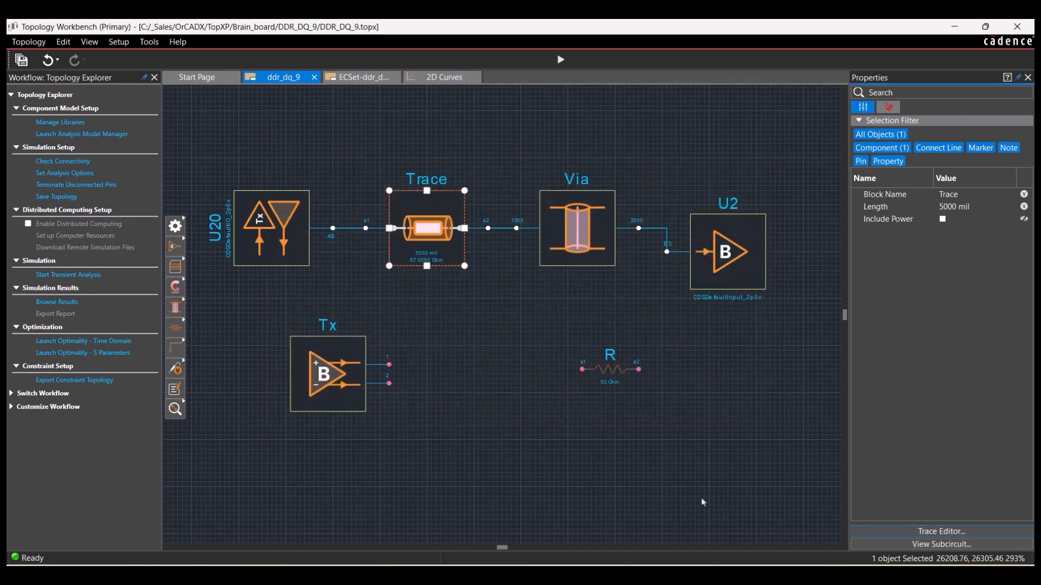
Review the subcircuit definition of resistor R, close it and deselect the resistor.
left_click(619, 371)
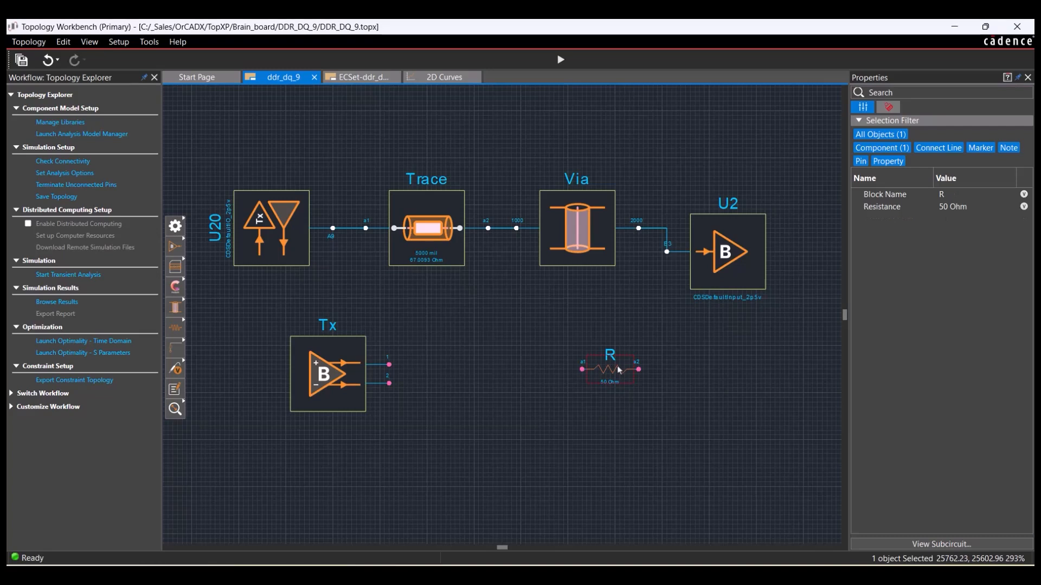
left_click(926, 542)
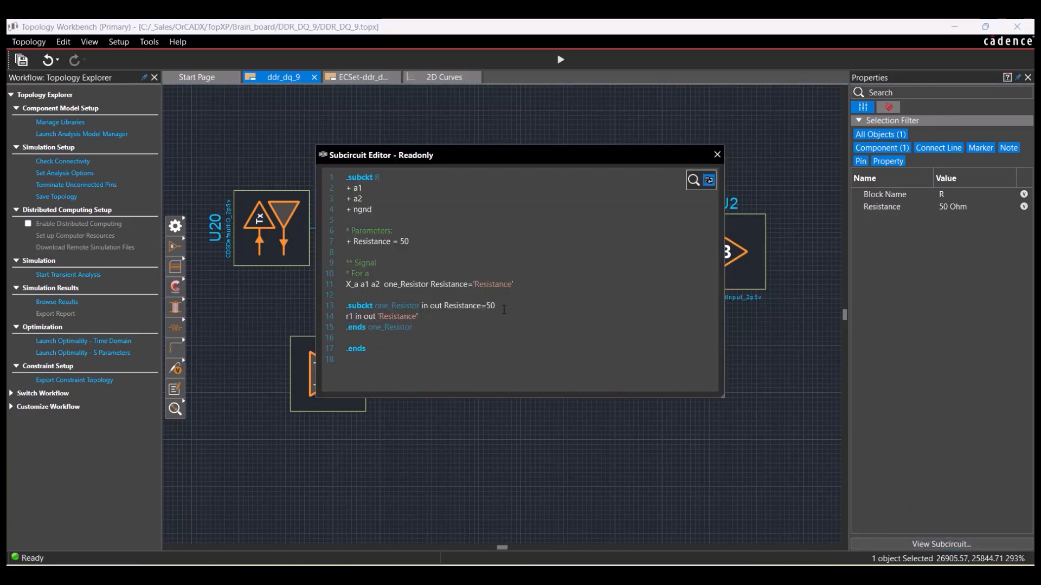
left_click(717, 155)
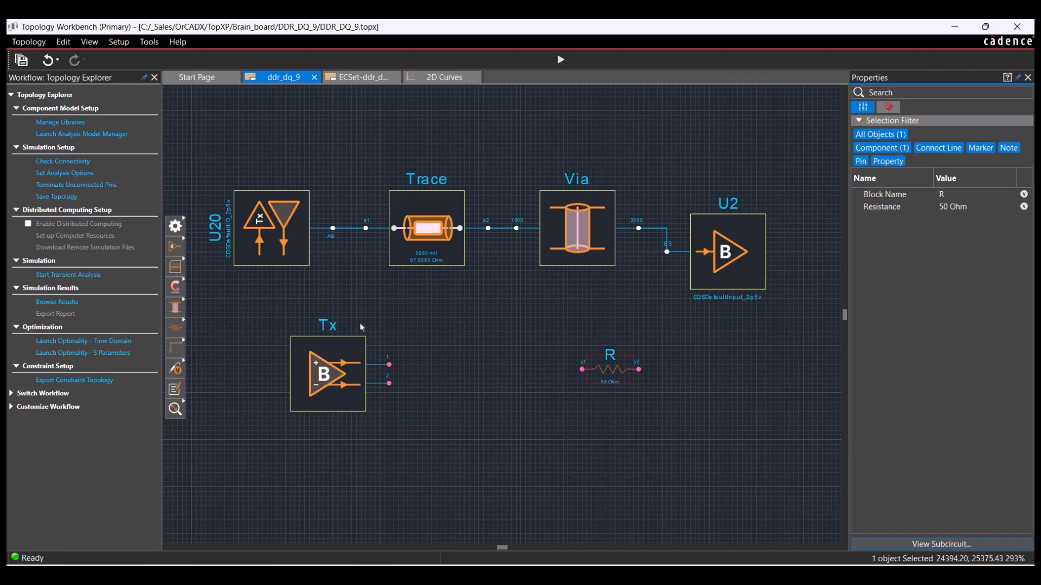
left_click(655, 395)
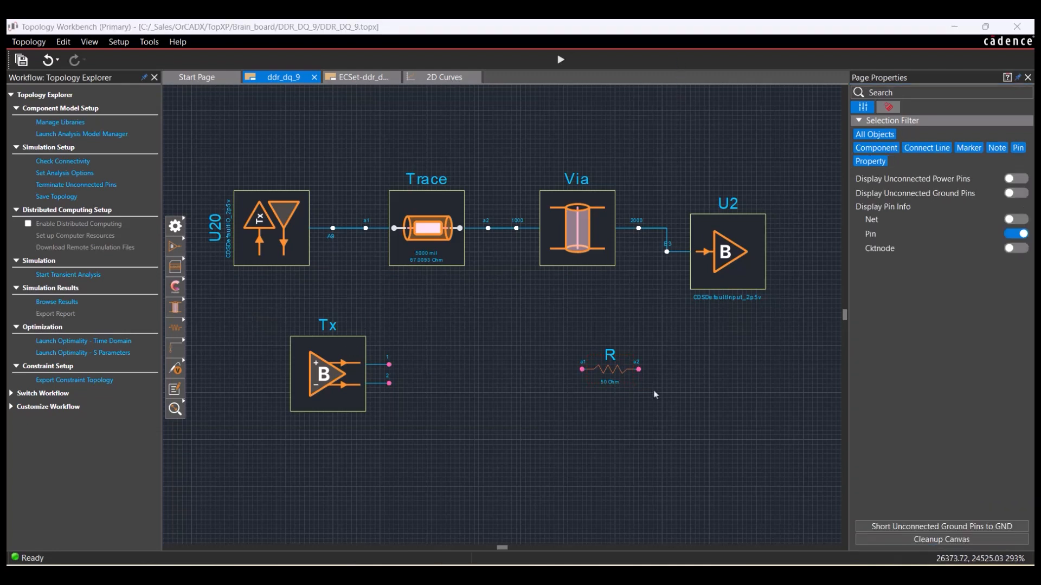
Delete resistor R and the differential Tx block below the U20-to-U2 chain.
left_click(619, 374)
key("Delete")
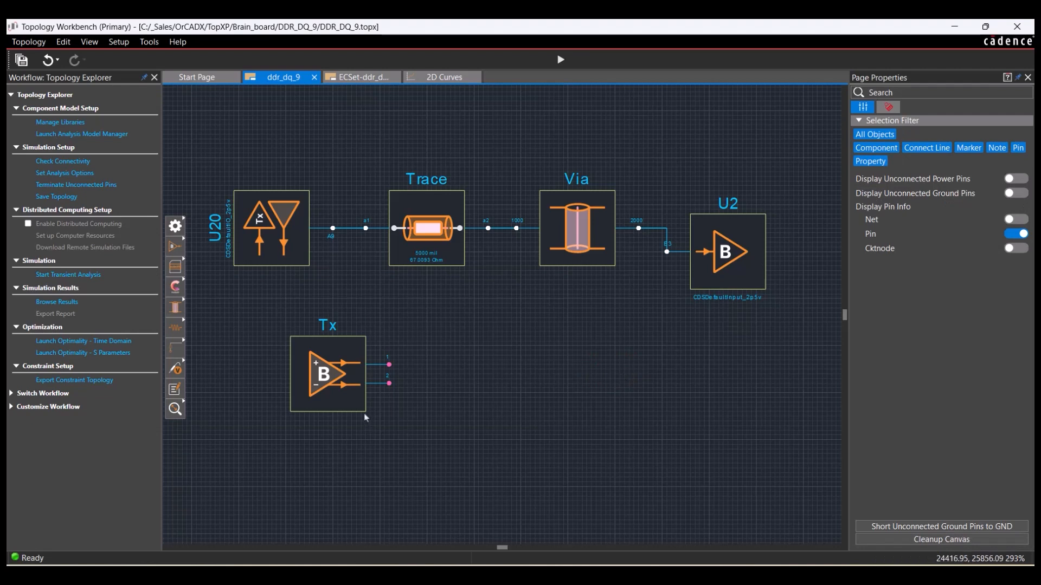
left_click(362, 390)
key("Delete")
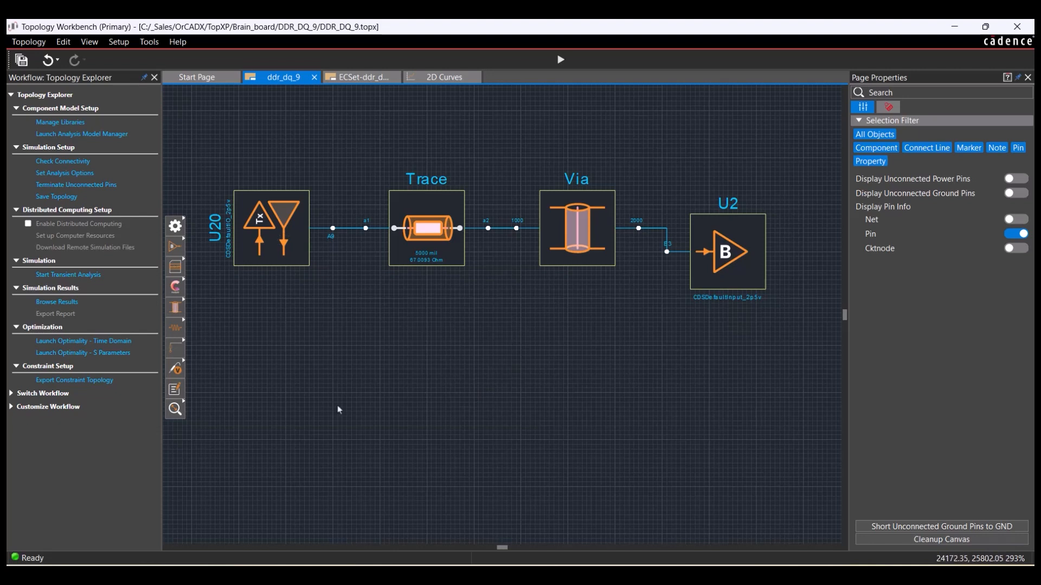
Run the transient analysis and overlay U2's die pad Signal1 waveform from result\2 on the new curve.
left_click(88, 276)
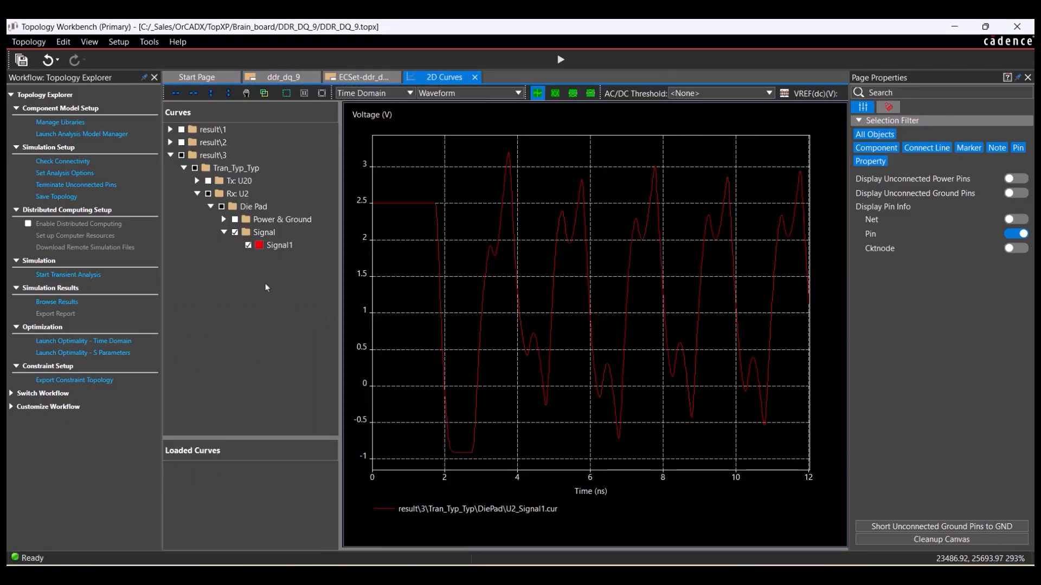
left_click(144, 78)
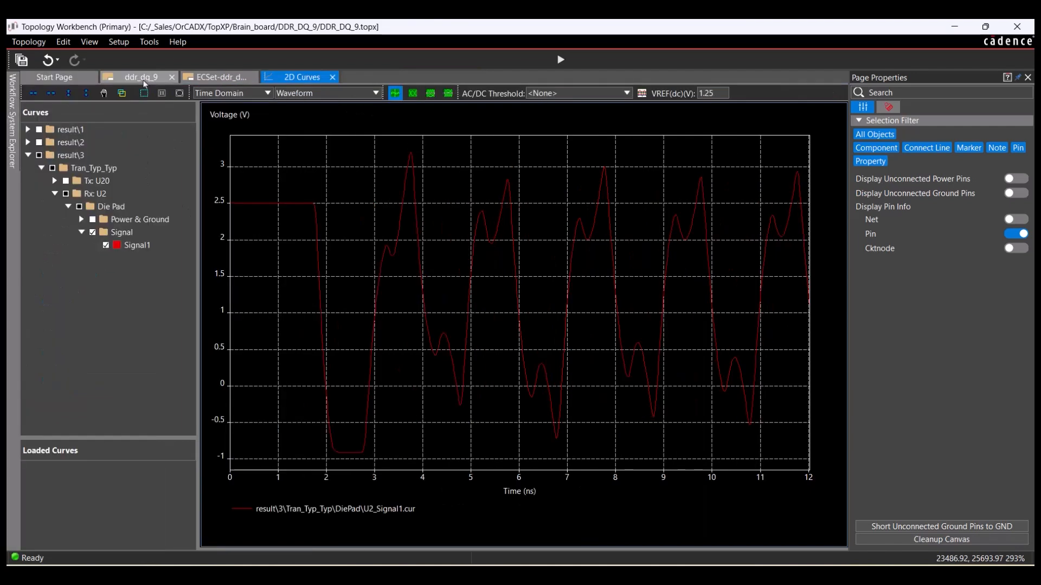
left_click(28, 142)
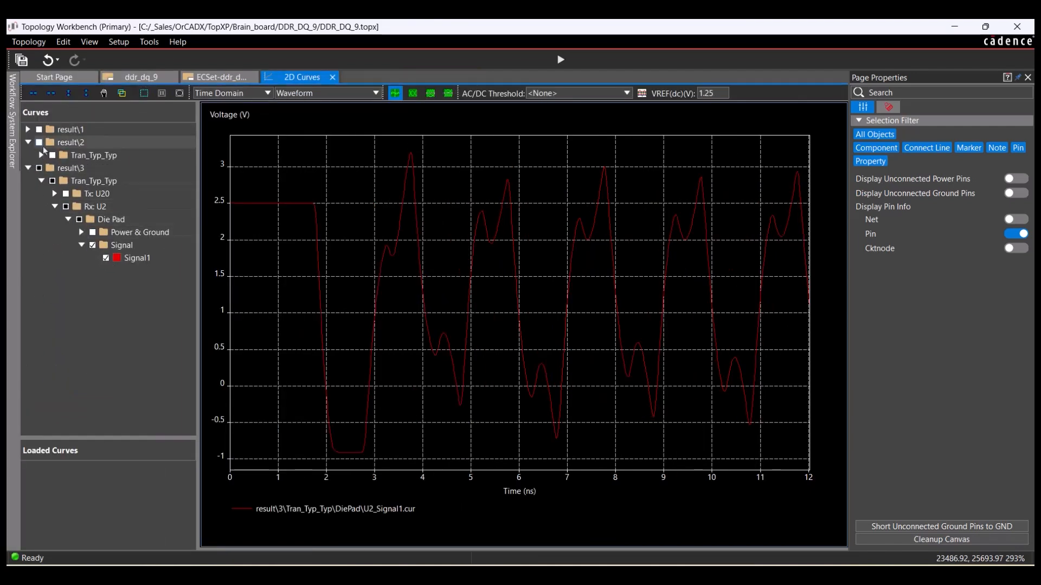
left_click(41, 155)
left_click(55, 180)
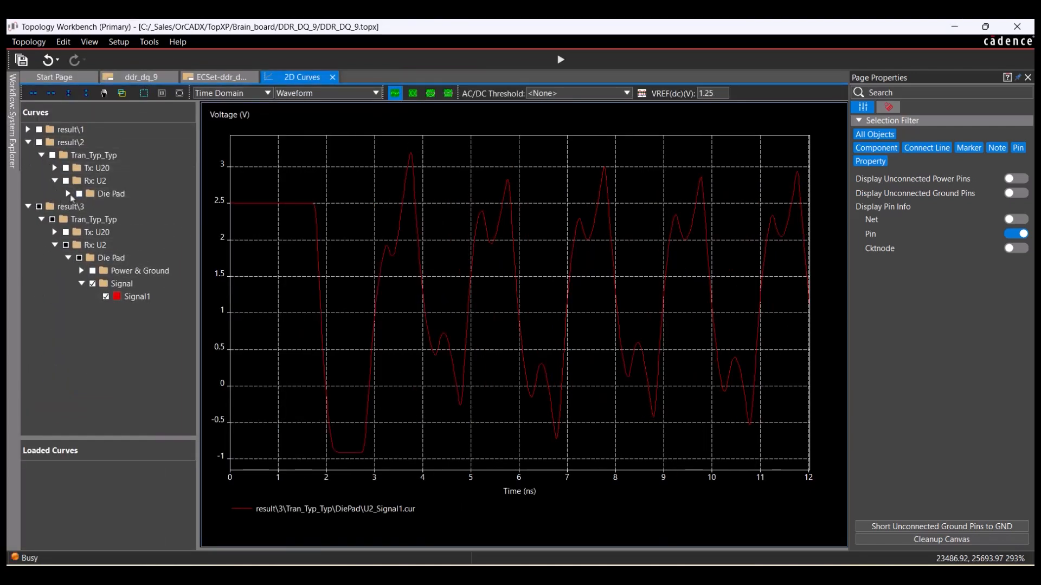
left_click(67, 193)
left_click(81, 219)
left_click(106, 232)
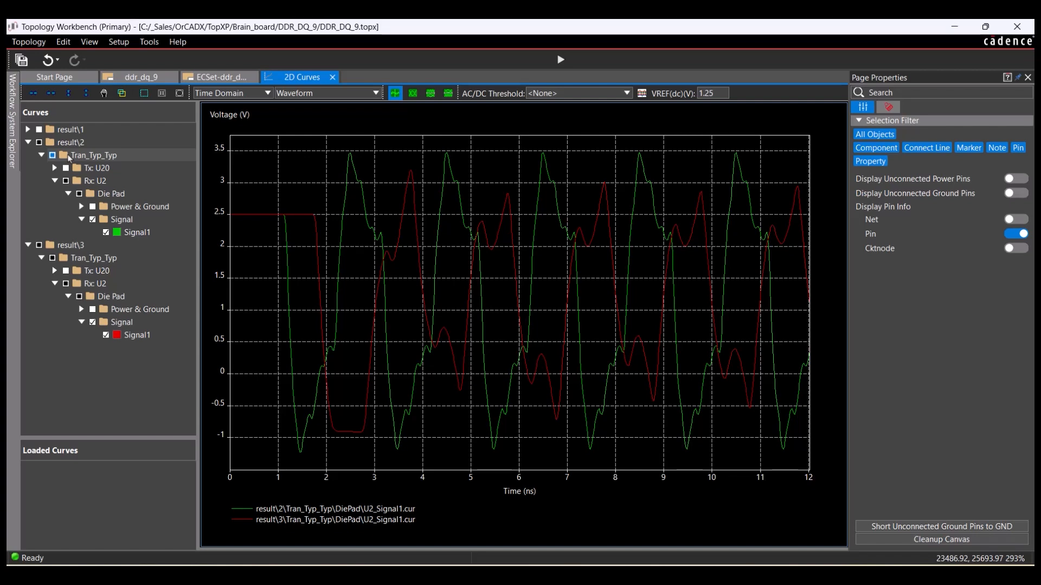
Compare the ddr_dq_9 canvas with the Brain_board layout in OrCAD X Professional, and return to Topology Workbench.
left_click(151, 81)
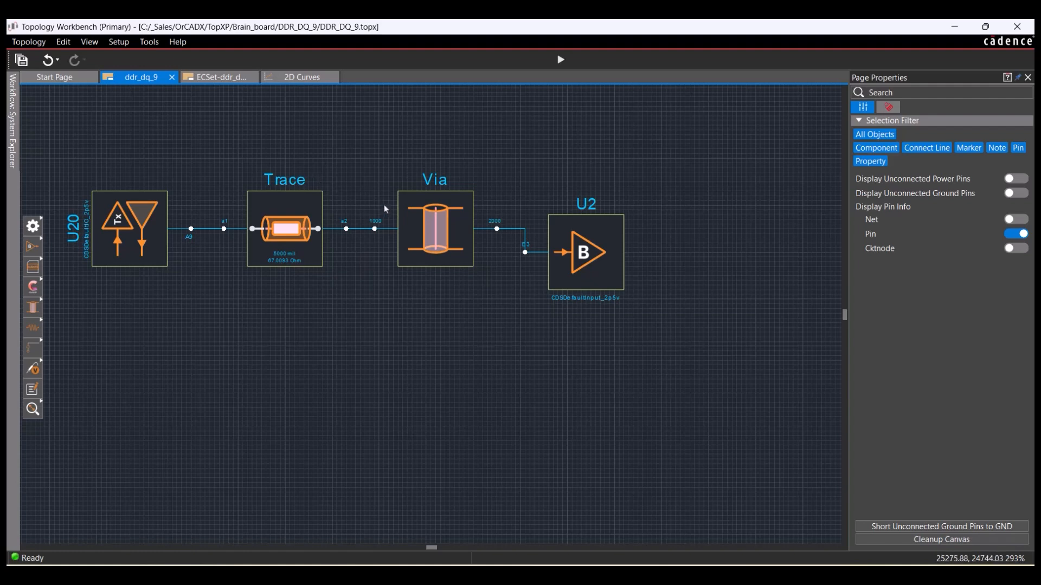
left_click(645, 576)
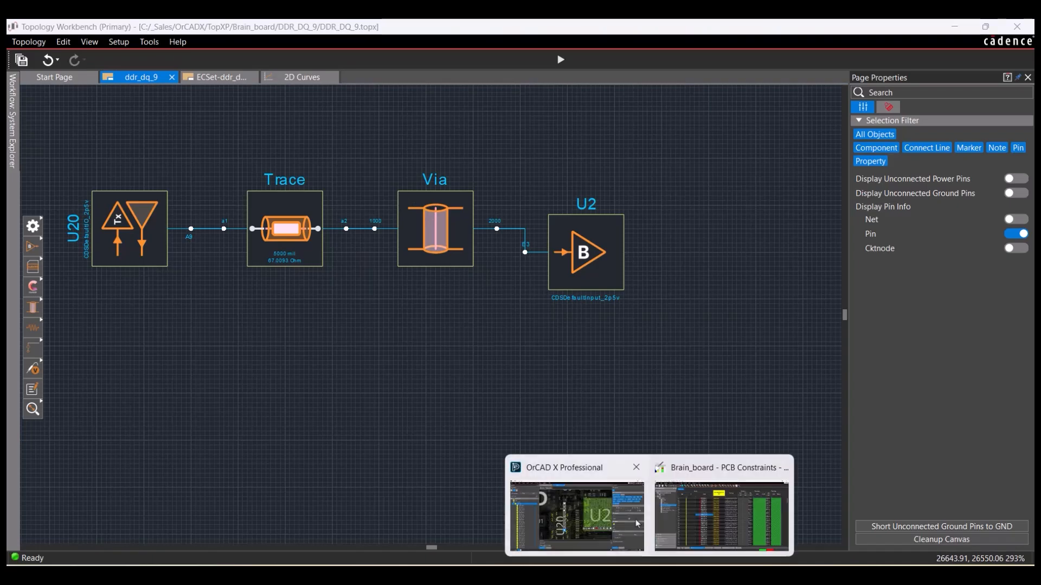
left_click(637, 524)
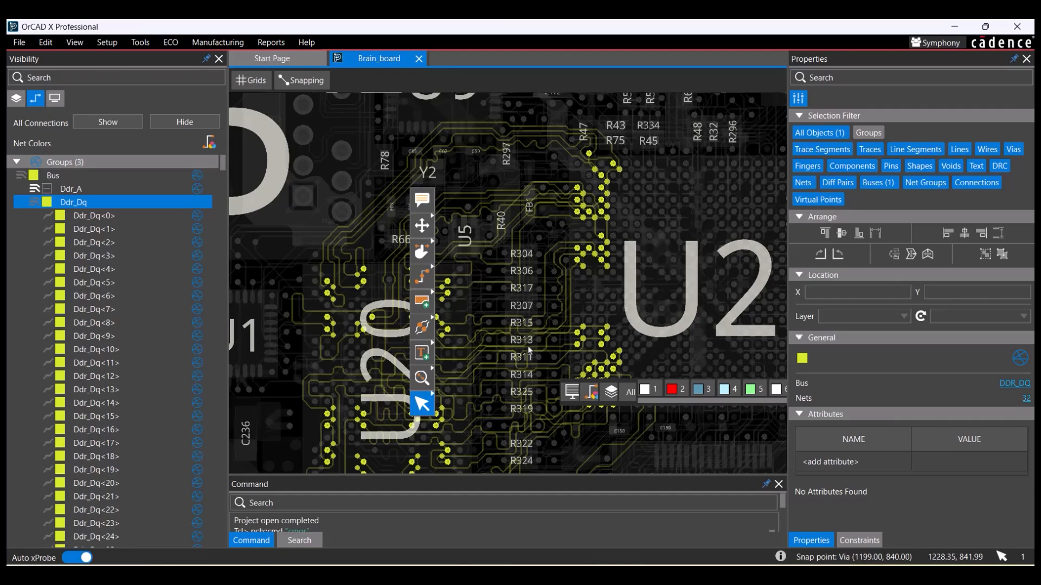
mouse_move(654, 554)
left_click(720, 502)
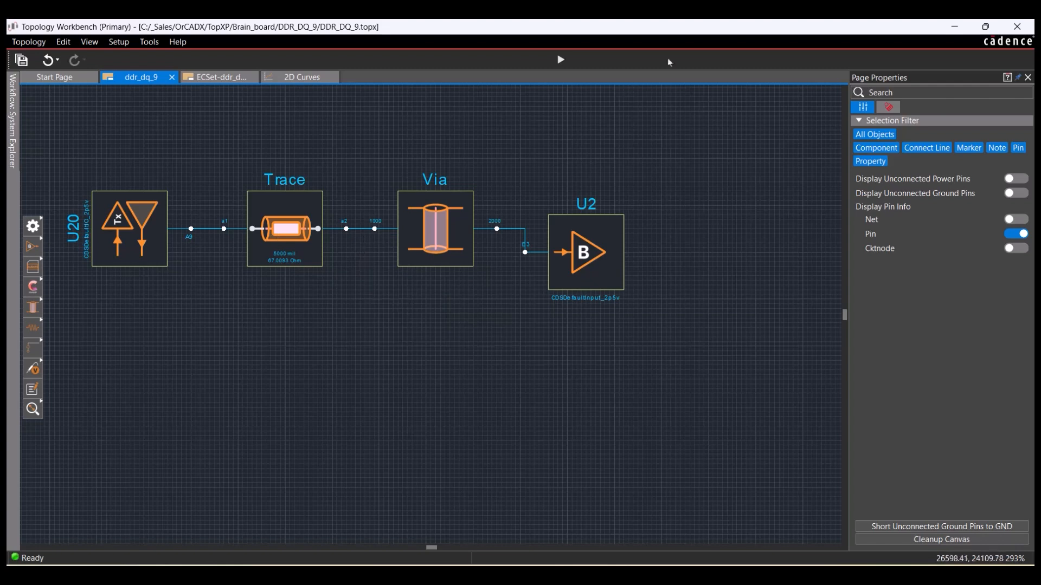
Check the Brain_board layout in OrCAD X Professional and the DDR_DQ nets in PCB Constraints, and return to Topology Workbench.
left_click(560, 60)
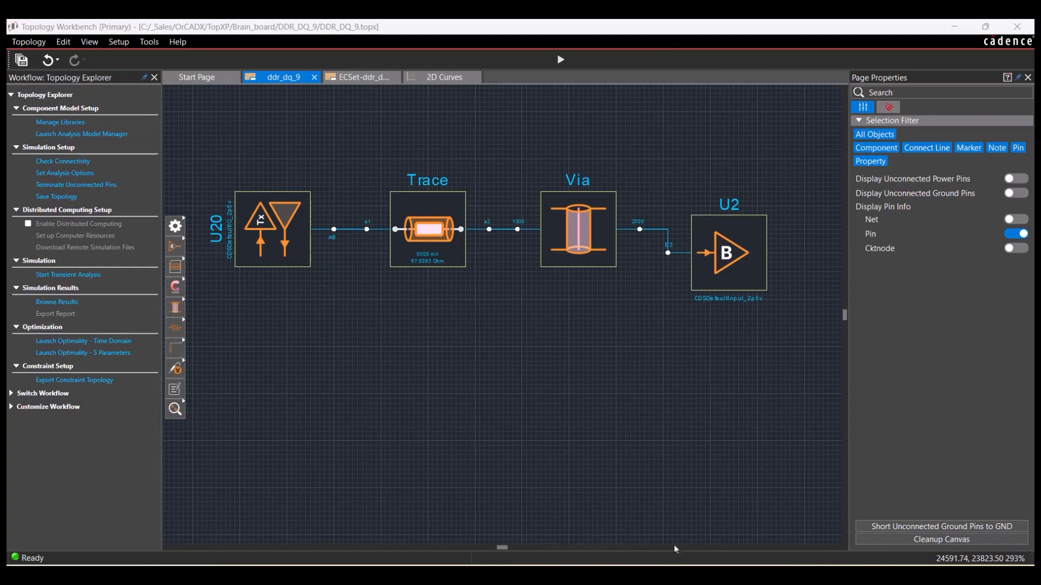
mouse_move(652, 564)
left_click(569, 515)
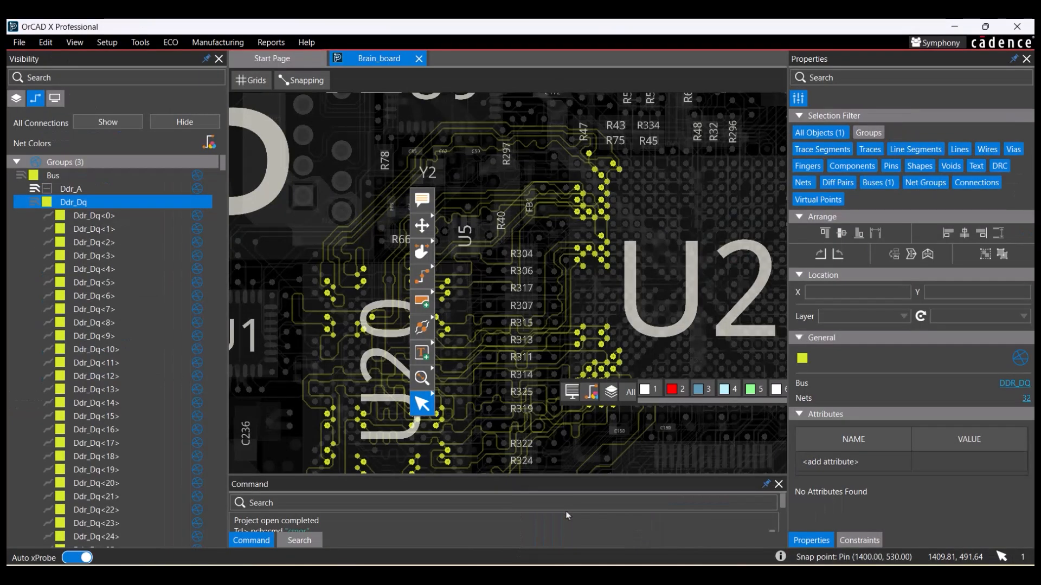
mouse_move(652, 564)
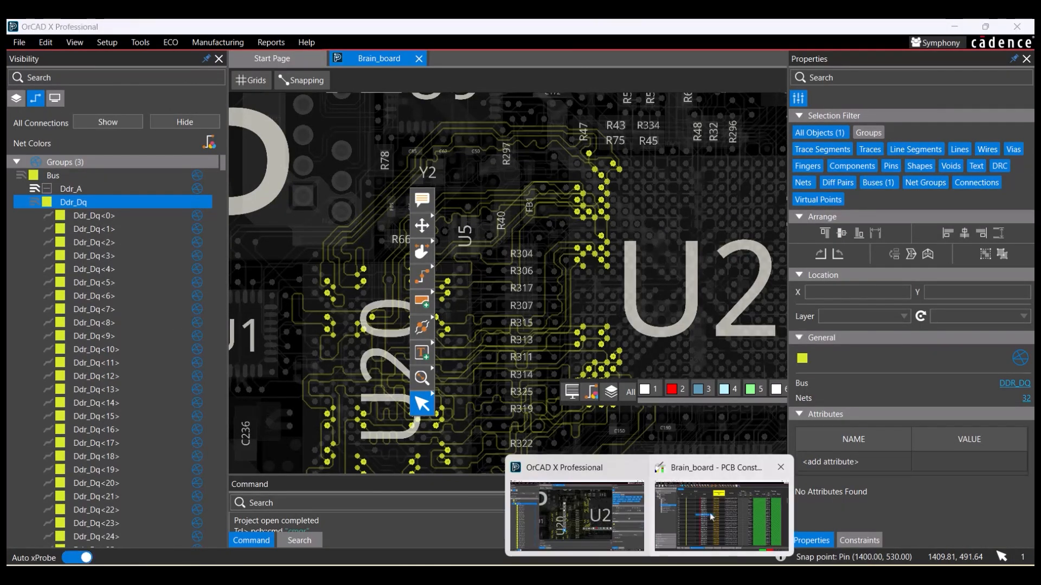
left_click(720, 515)
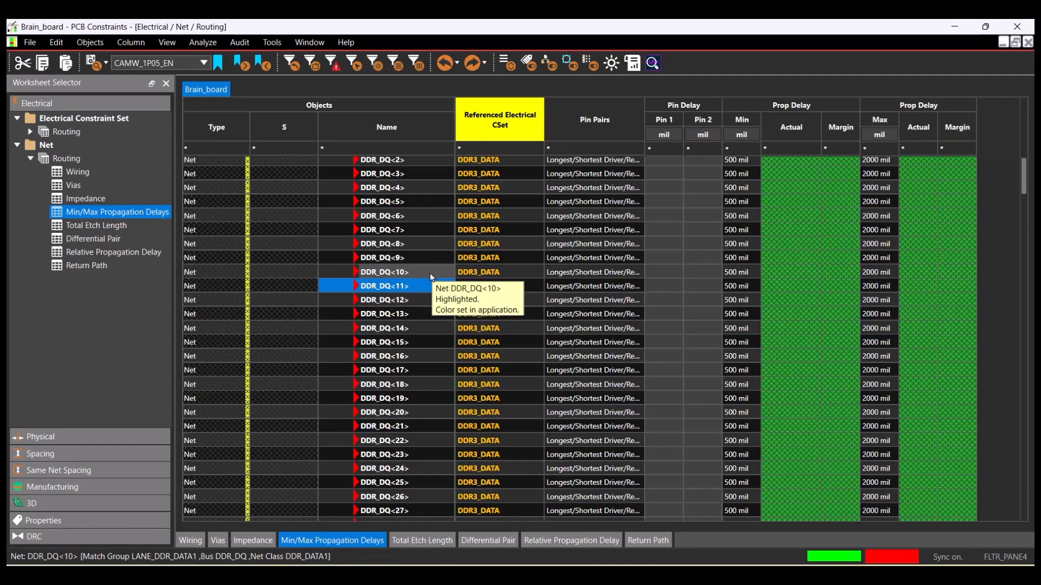
mouse_move(708, 574)
mouse_move(672, 573)
left_click(608, 504)
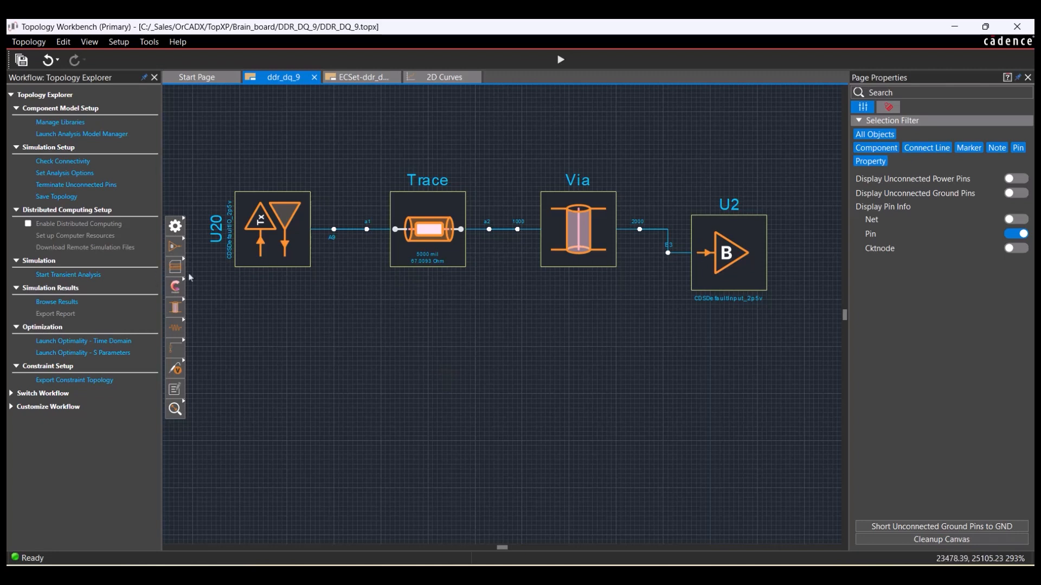
Open the ECSet topology of the net, inspect blocks U20 and U2, and show its topology constraints.
mouse_move(173, 317)
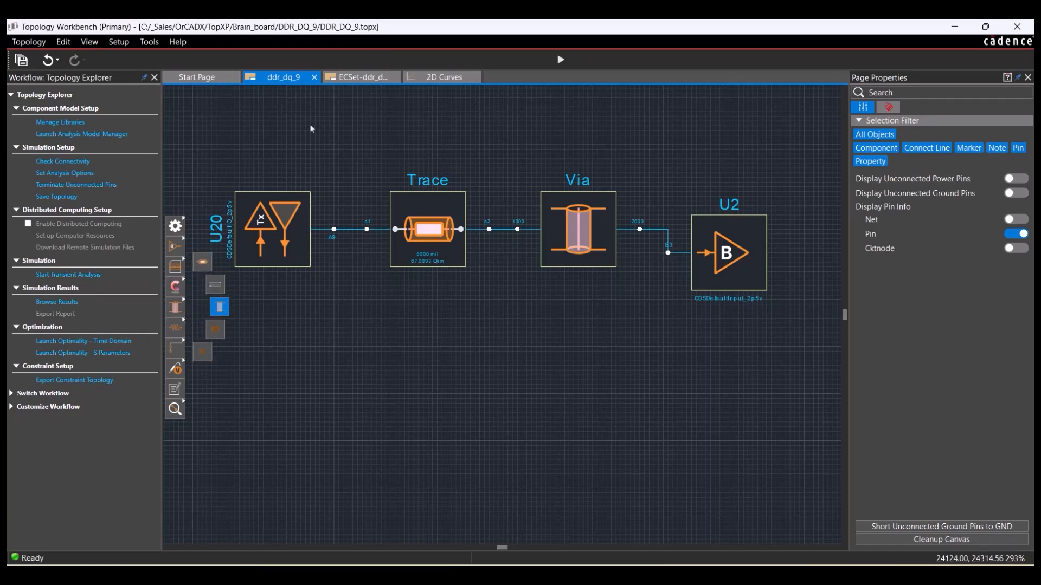
left_click(367, 78)
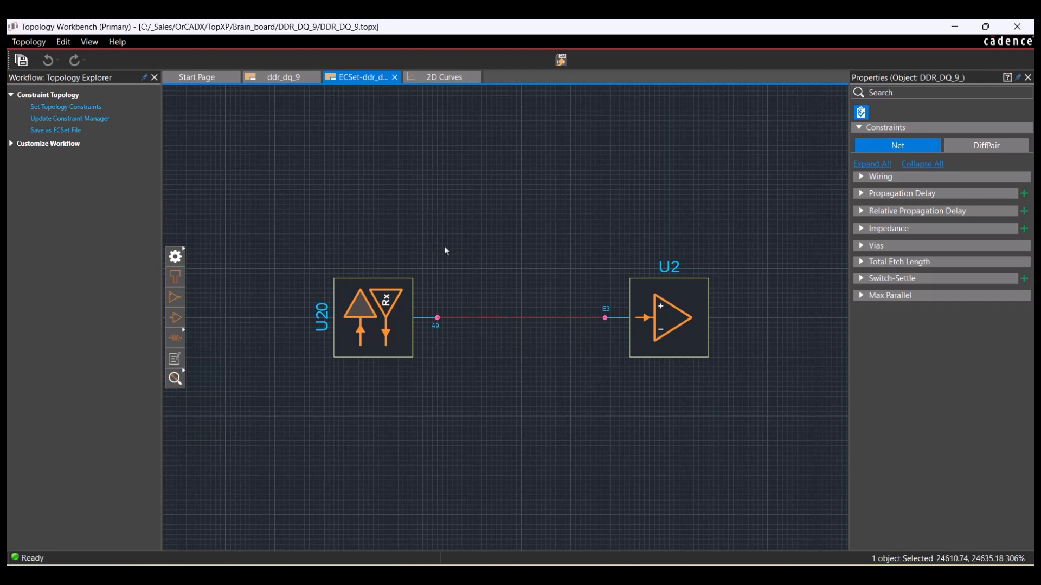
left_click(368, 318)
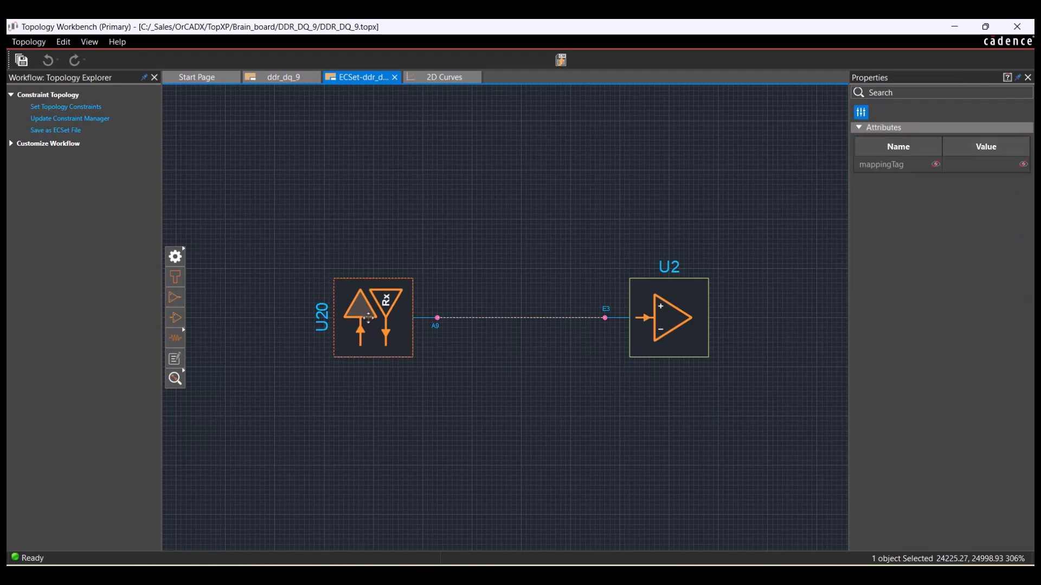
left_click(644, 324)
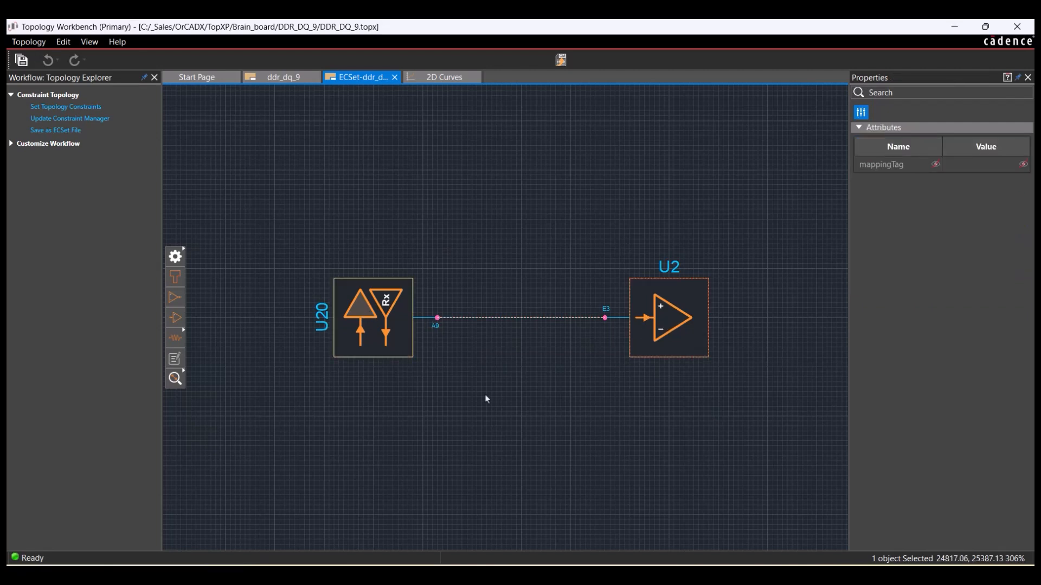
left_click(65, 107)
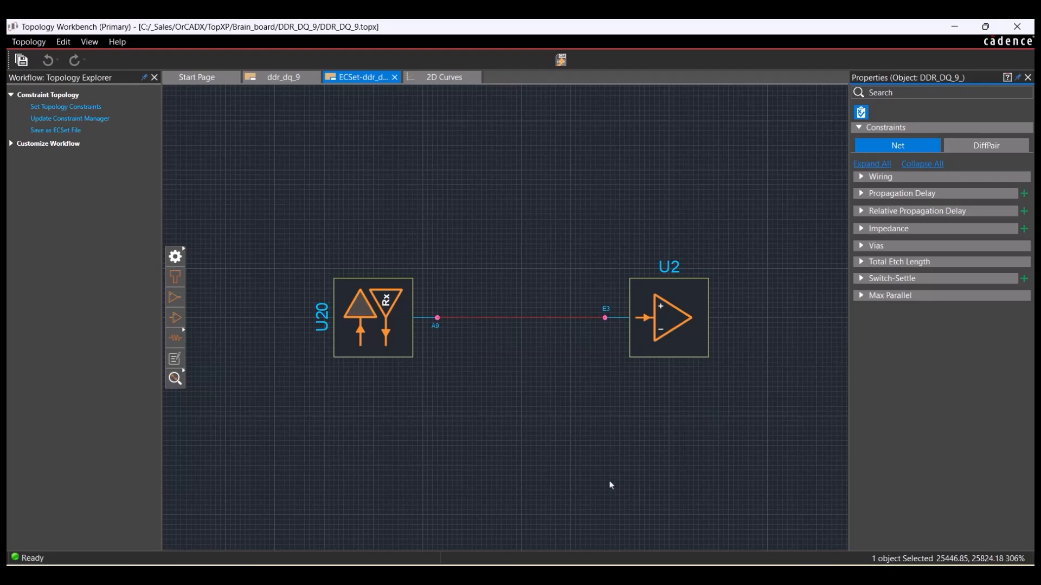
Review the net's propagation delay, relative propagation delay and impedance constraints, including the pin pair setup for propagation delay and impedance.
left_click(862, 194)
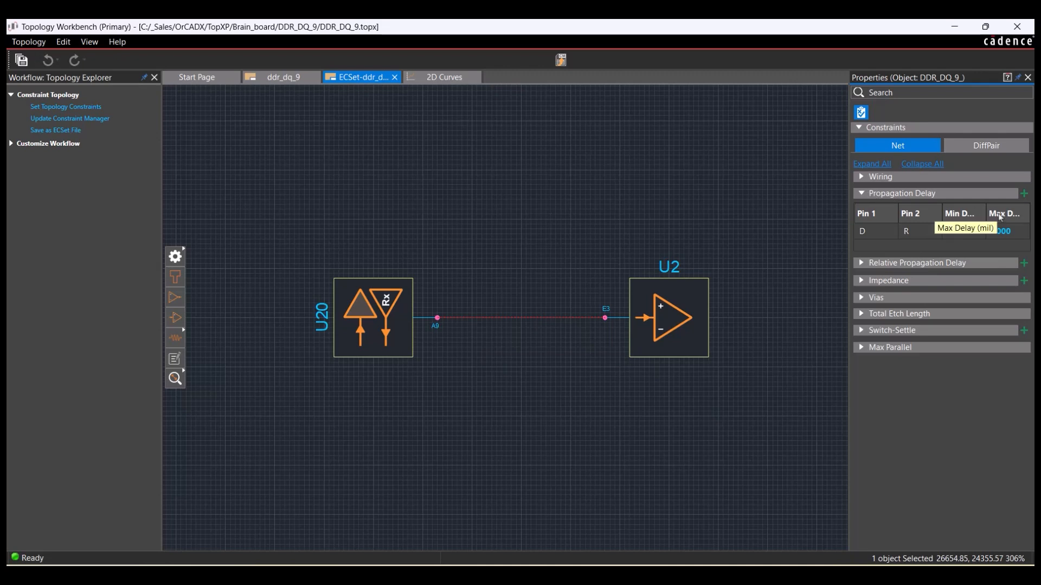
left_click(1024, 194)
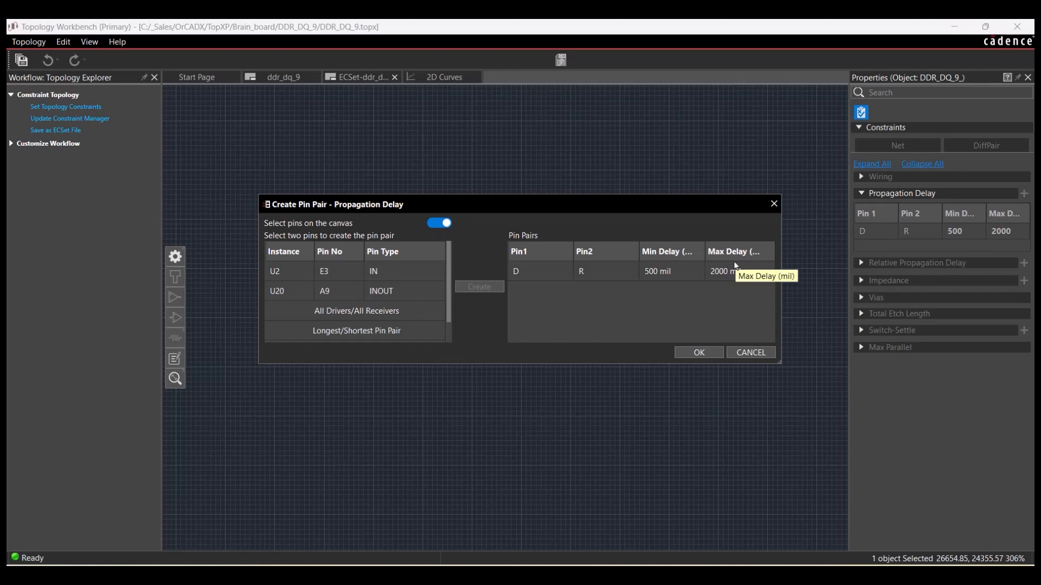
left_click(751, 352)
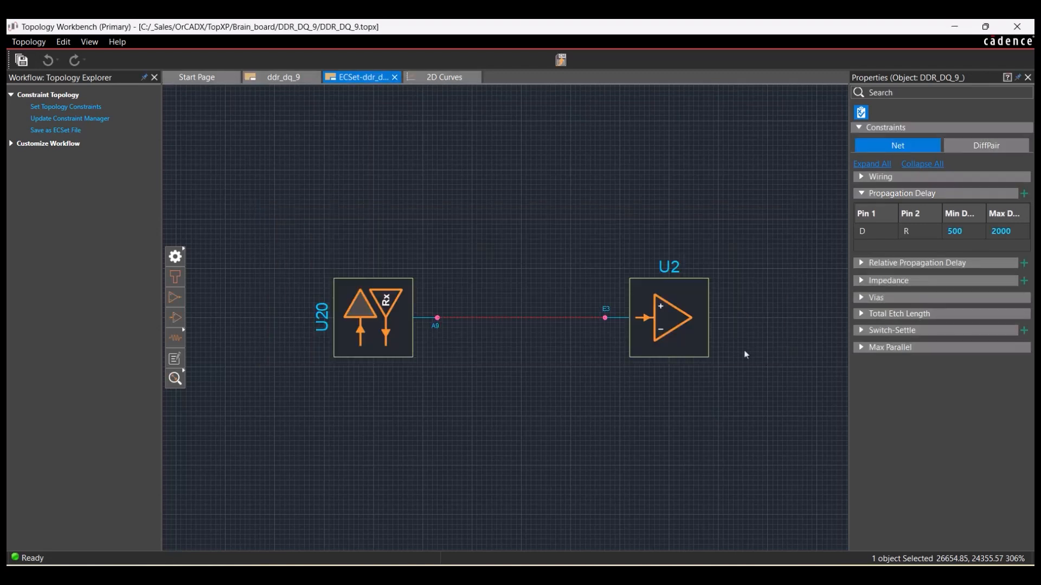
left_click(861, 264)
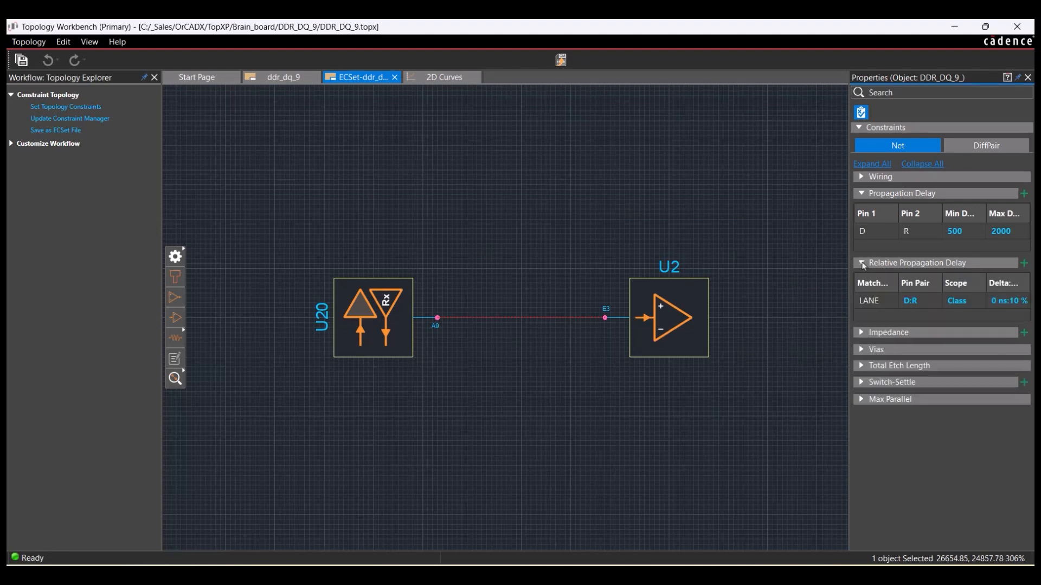
left_click(861, 332)
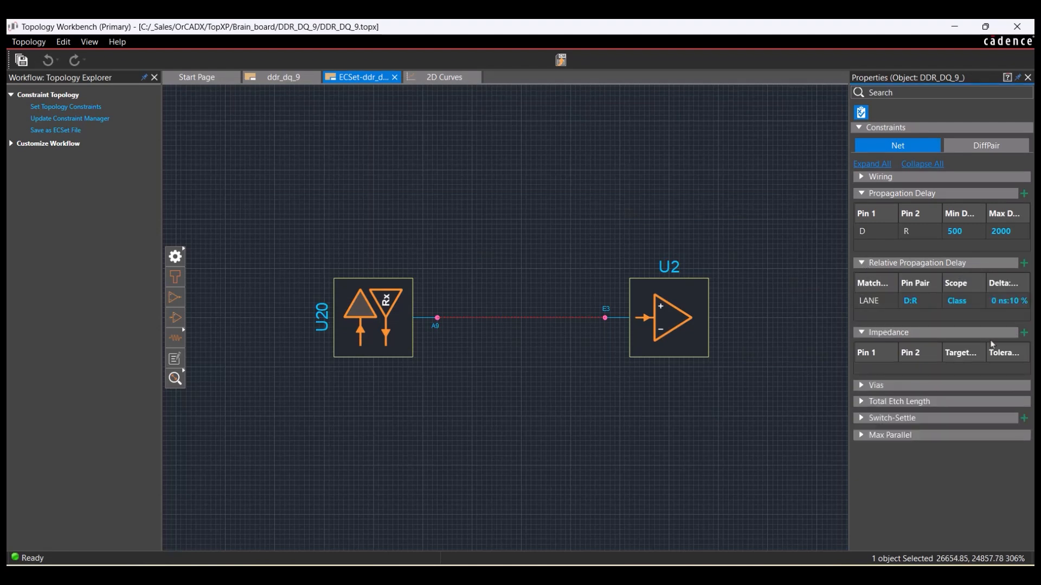
left_click(1024, 333)
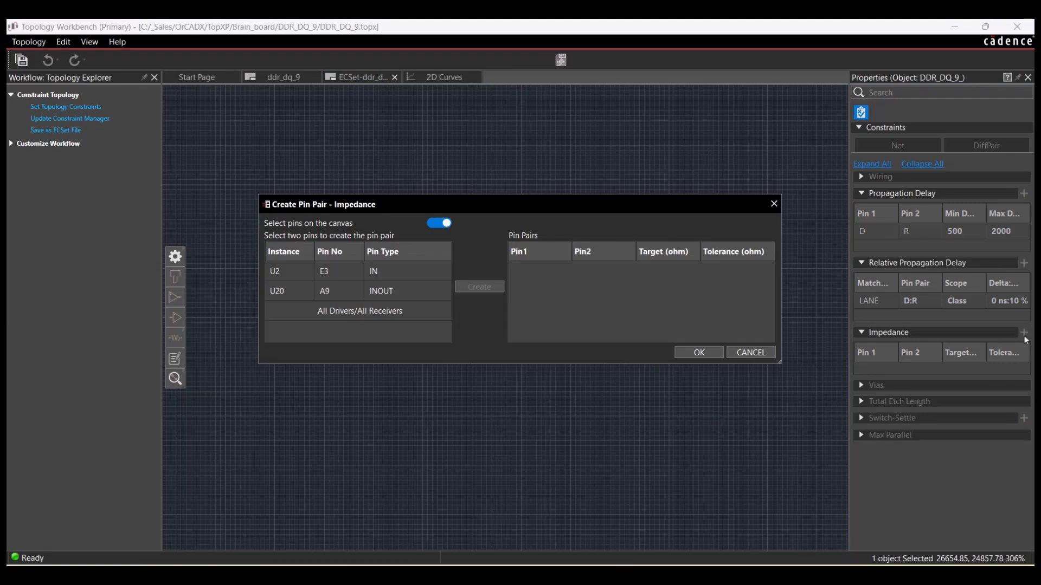
left_click(740, 354)
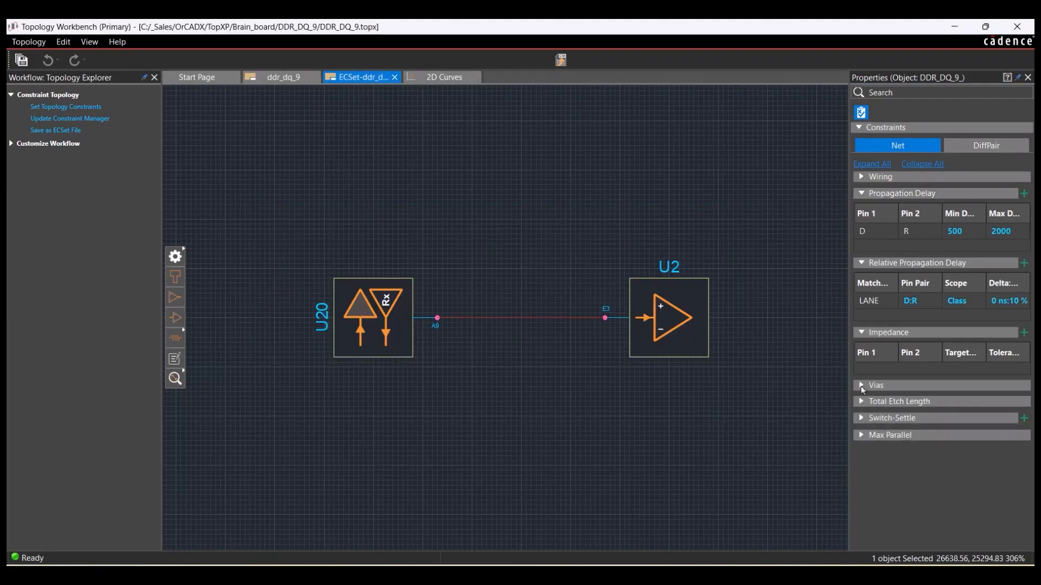
Set the net's maximum via count constraint to 1.
left_click(862, 387)
left_click(962, 402)
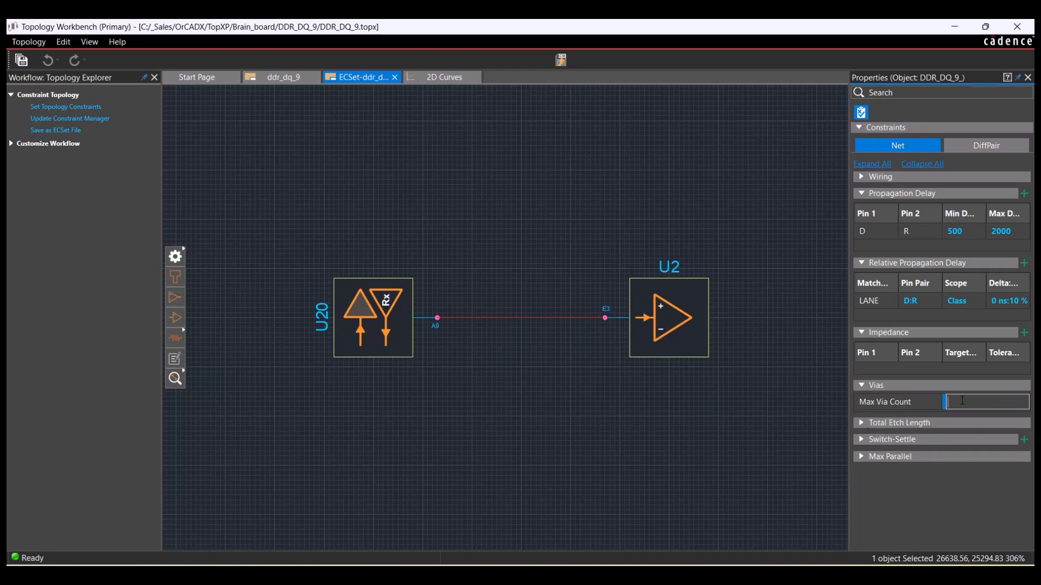
type("1")
key("Return")
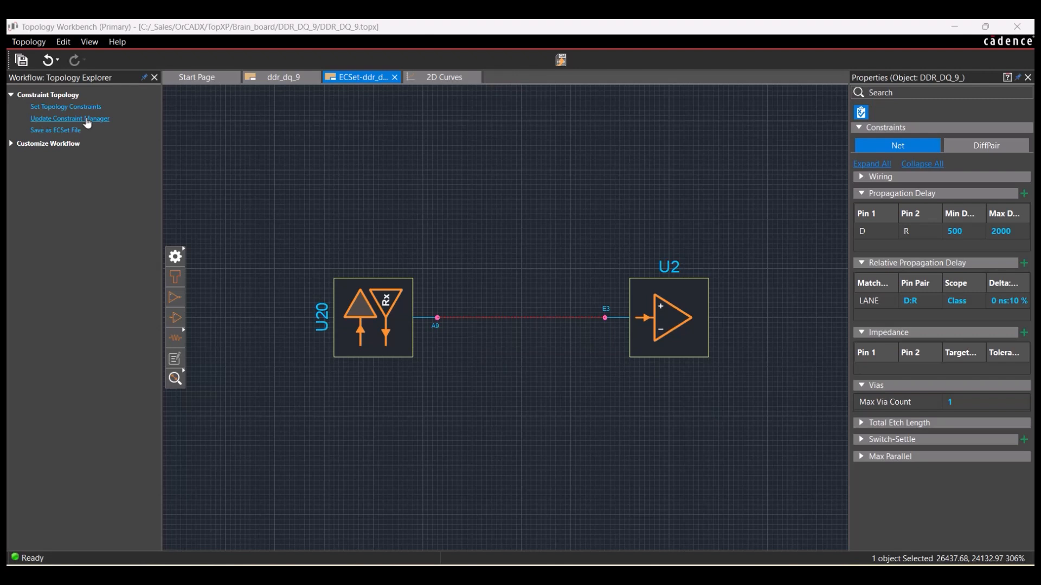
Switch to the Brain_board PCB Constraints window and check which electrical constraint set the DDR_DQ bus nets reference.
mouse_move(647, 553)
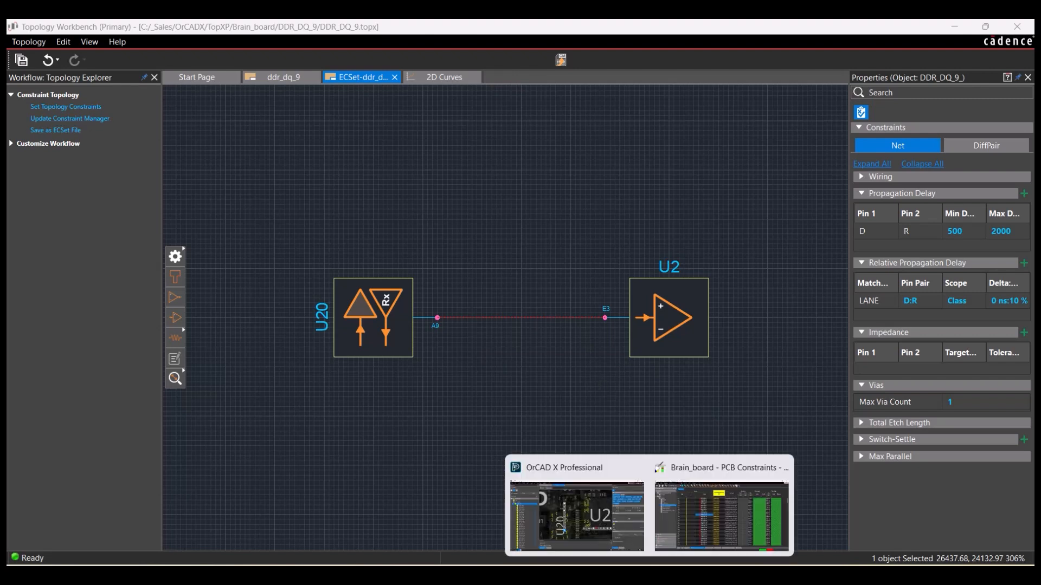
left_click(720, 515)
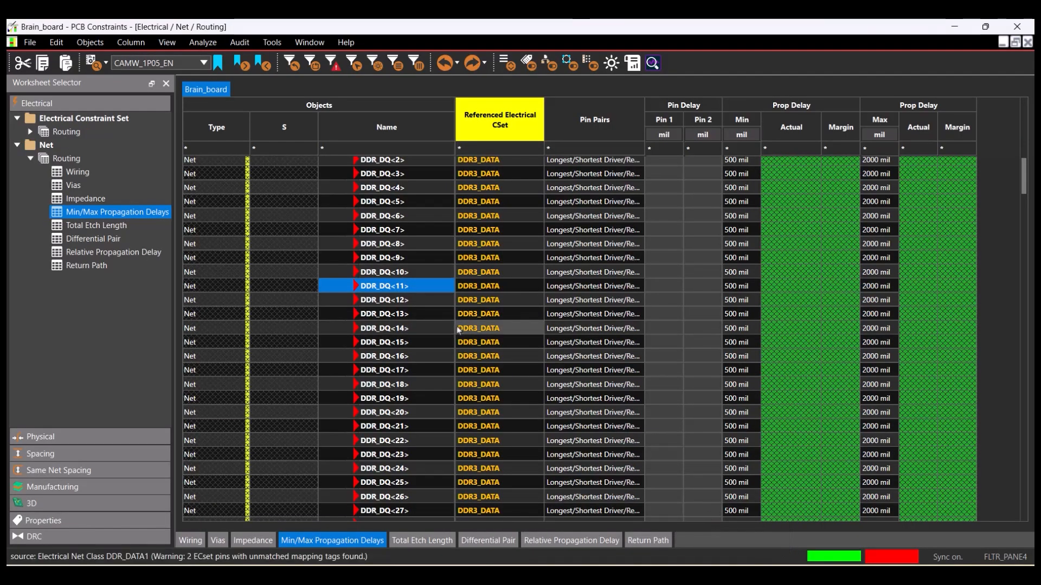
scroll(460, 325, "up", 3)
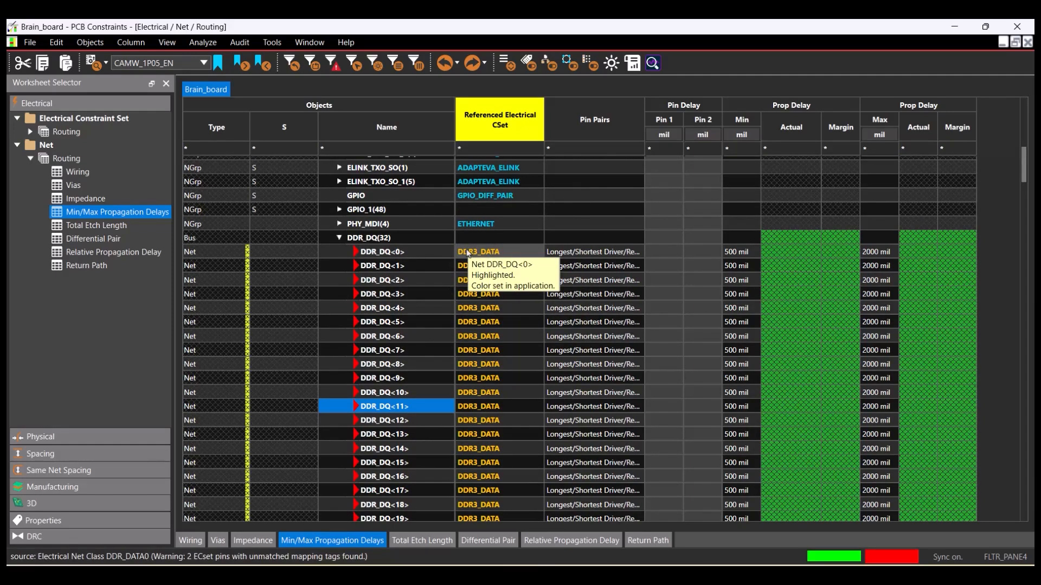
Examine DDR3_DATA in the electrical constraint set worksheets for min/max propagation delays, relative propagation delay, impedance, return path and vias.
left_click(30, 131)
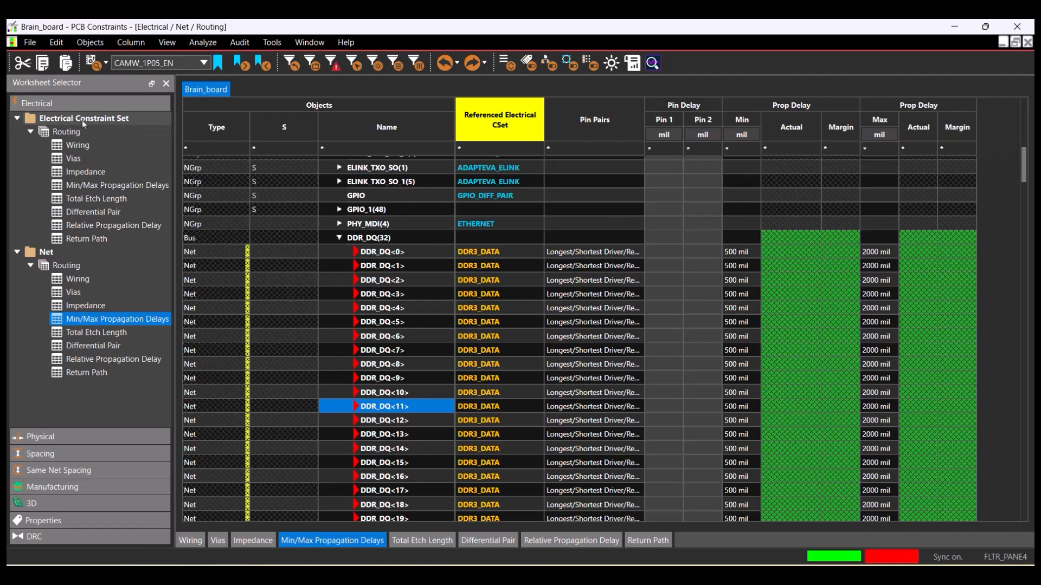
left_click(115, 185)
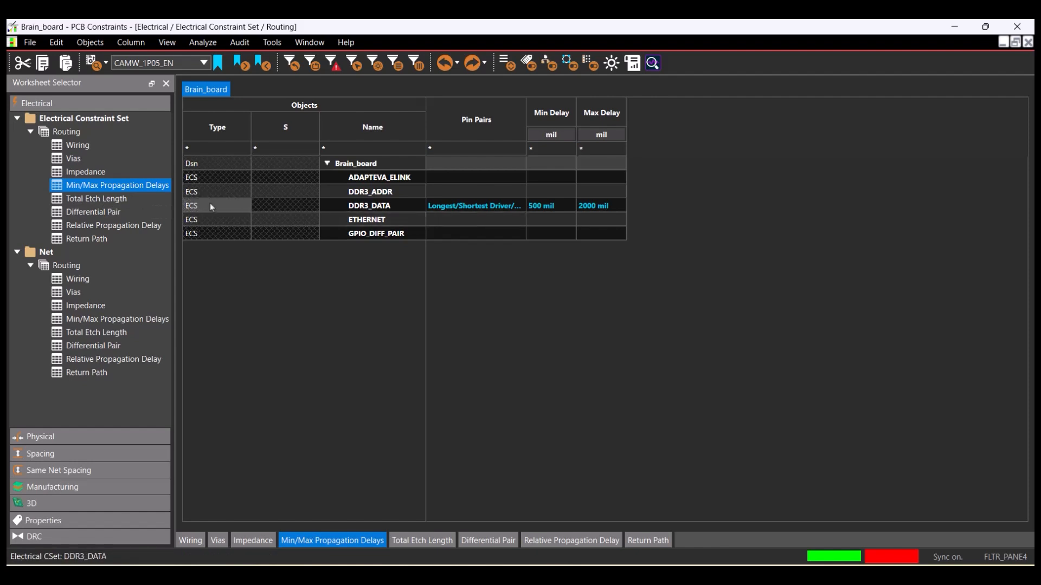
left_click(104, 225)
left_click(339, 206)
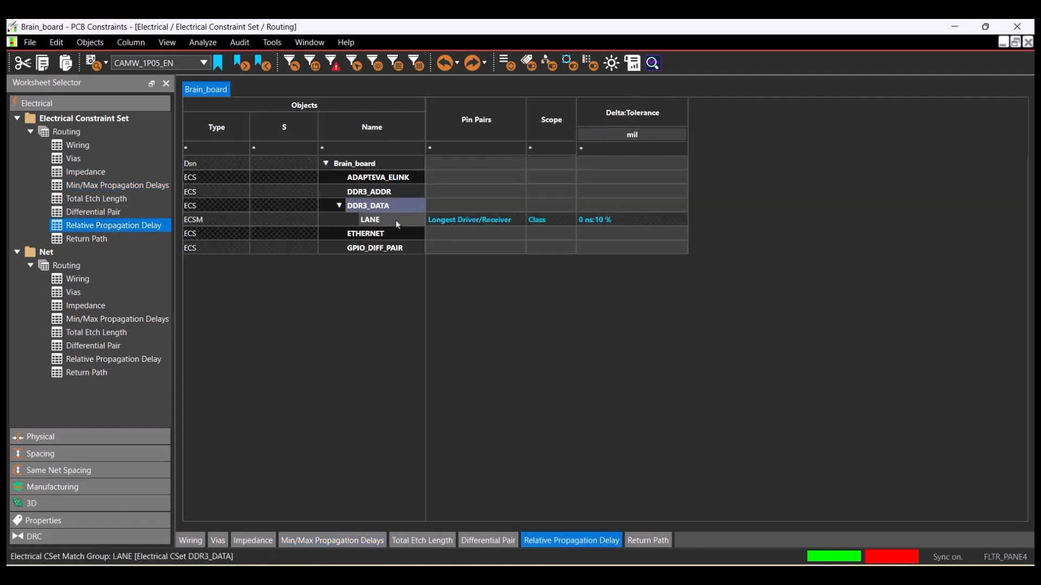
left_click(86, 172)
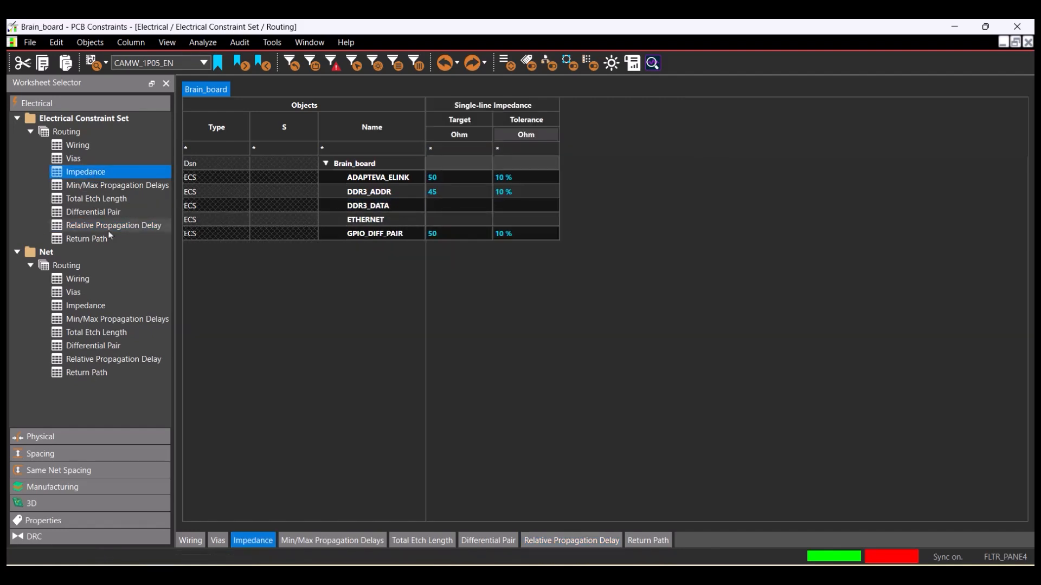
left_click(94, 241)
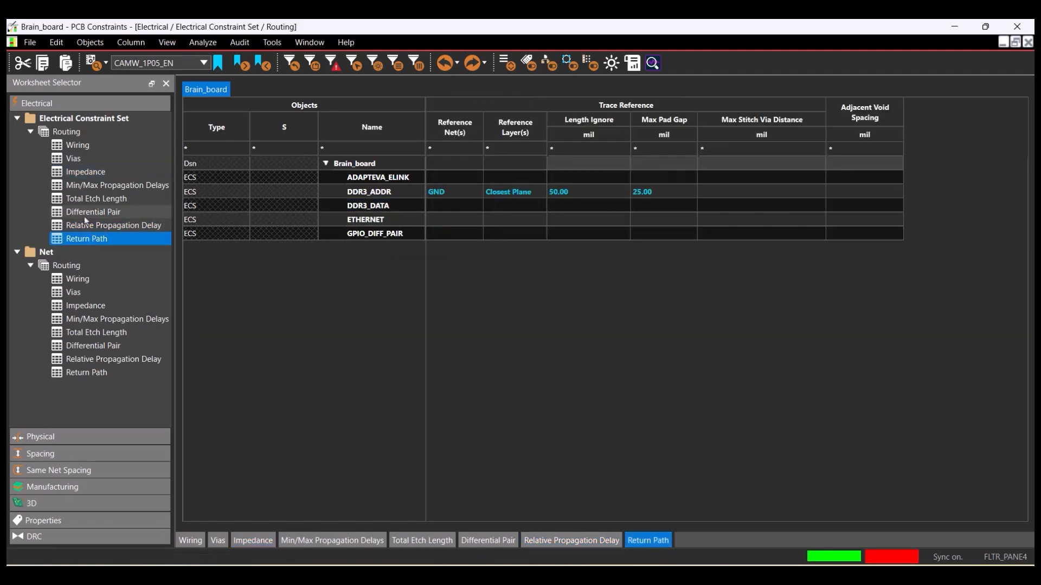
left_click(79, 158)
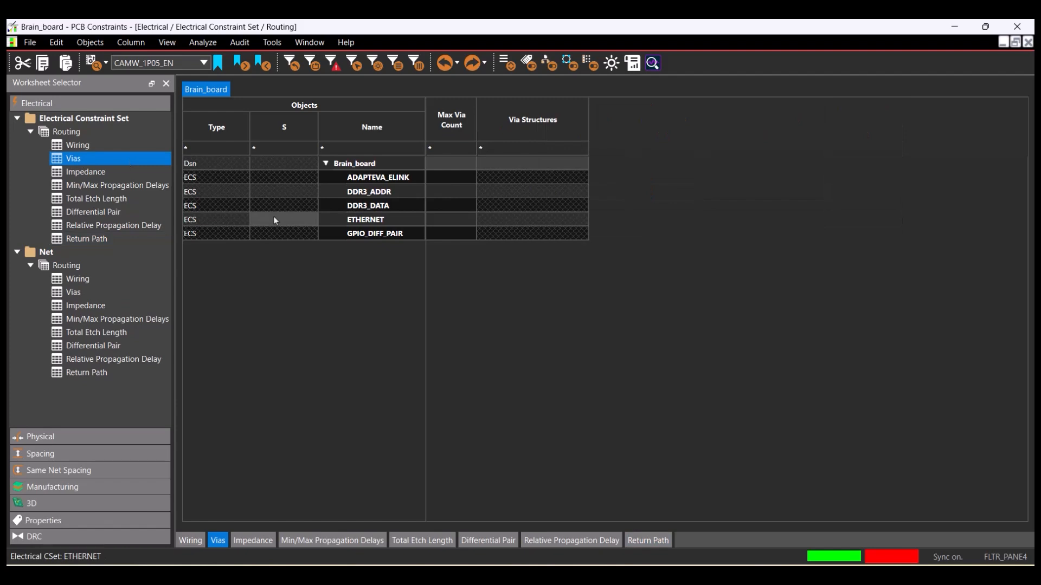
left_click(140, 227)
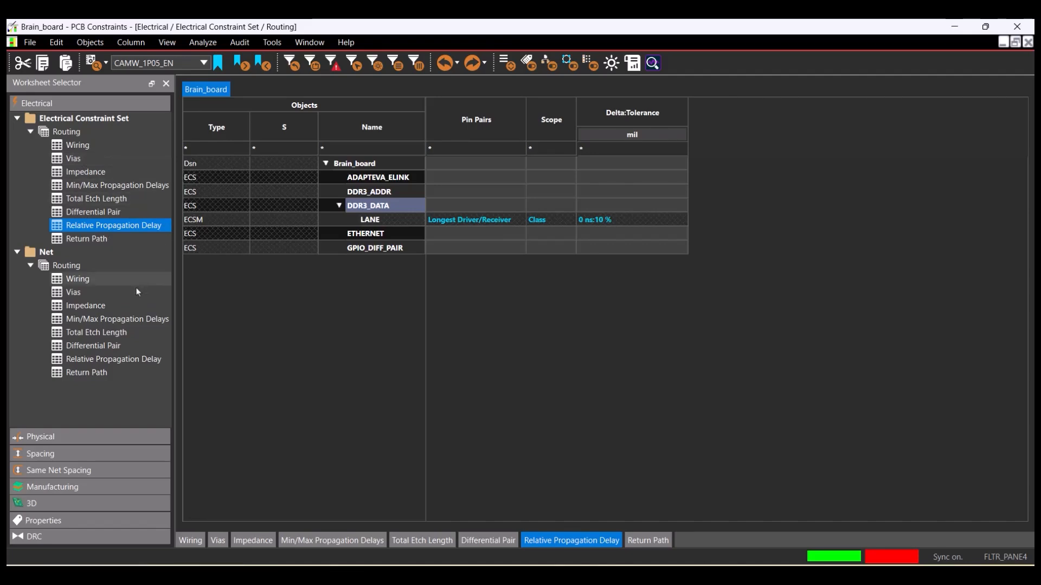
Review the net-level min/max propagation delays of the DDR_DQ bus, checking the Brain_board layout in OrCAD X Professional in between.
left_click(135, 322)
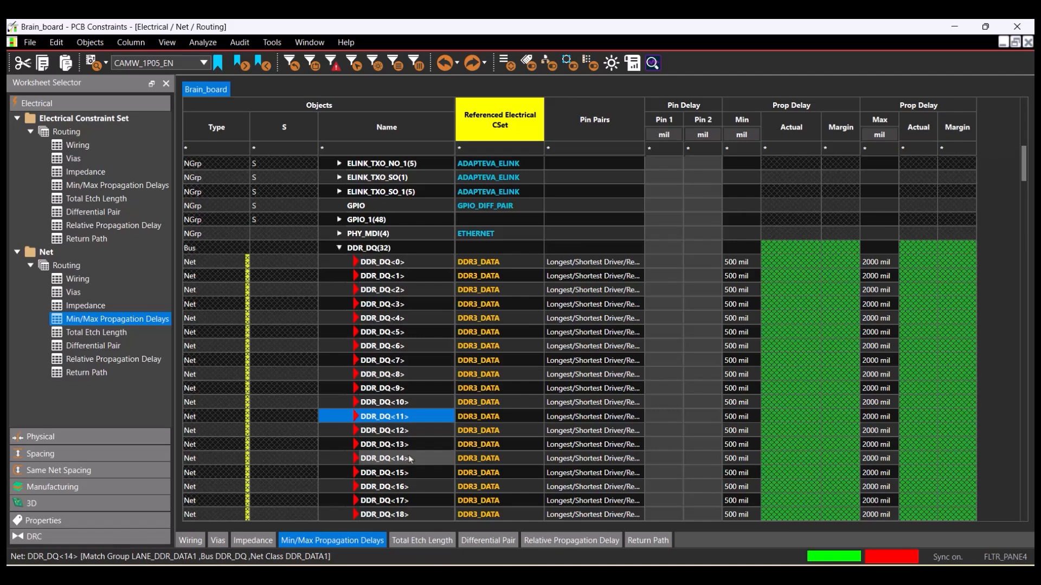
scroll(409, 447, "down", 1)
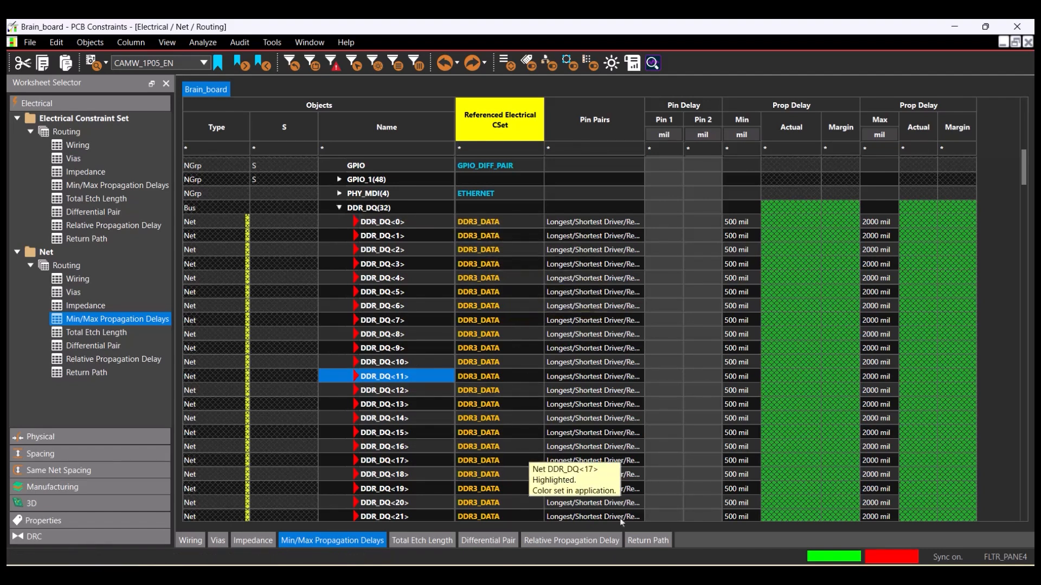
mouse_move(649, 576)
left_click(577, 509)
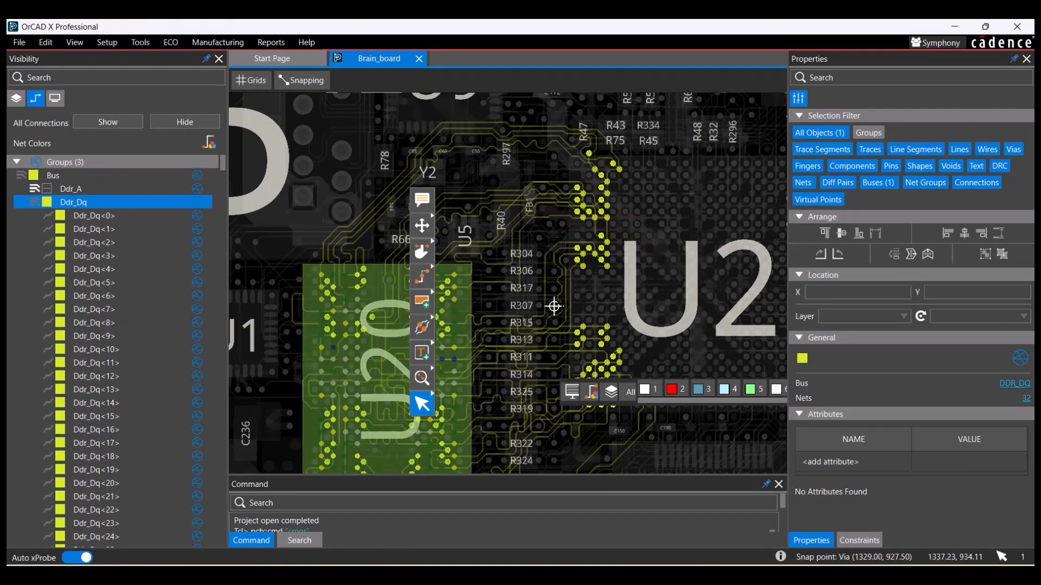
mouse_move(649, 575)
left_click(700, 503)
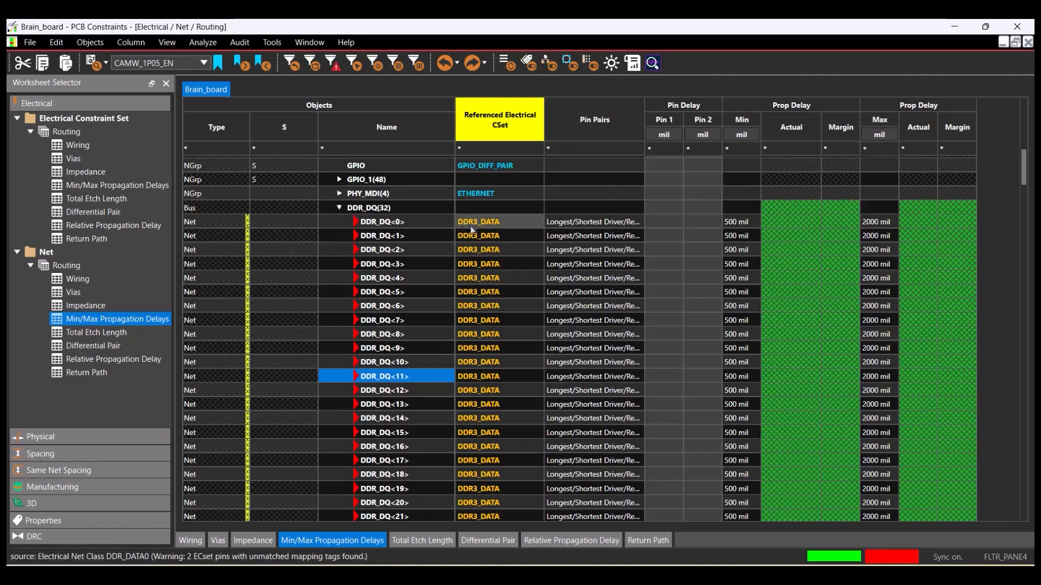
scroll(505, 287, "down", 6)
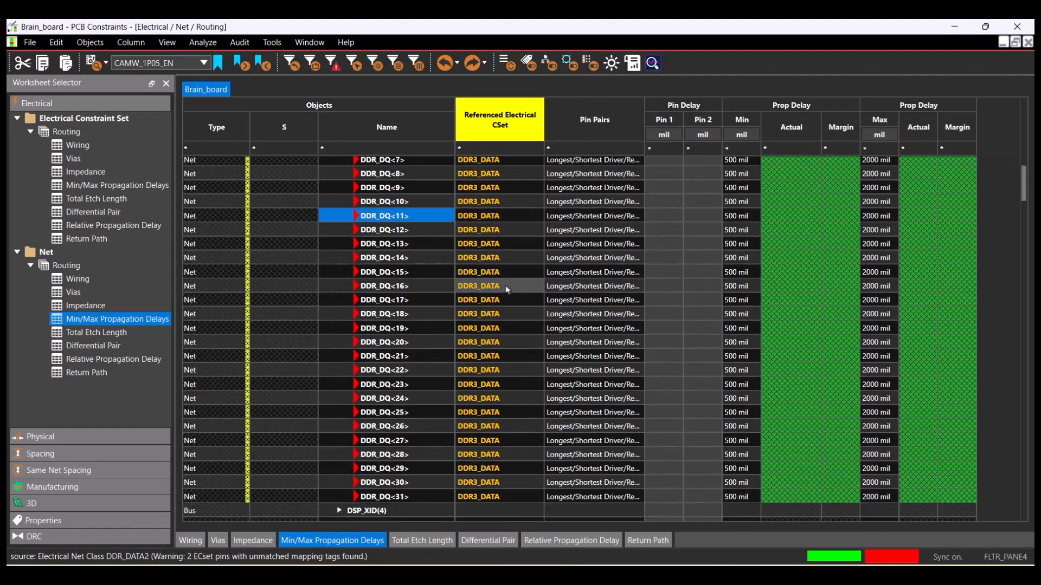
scroll(506, 290, "up", 4)
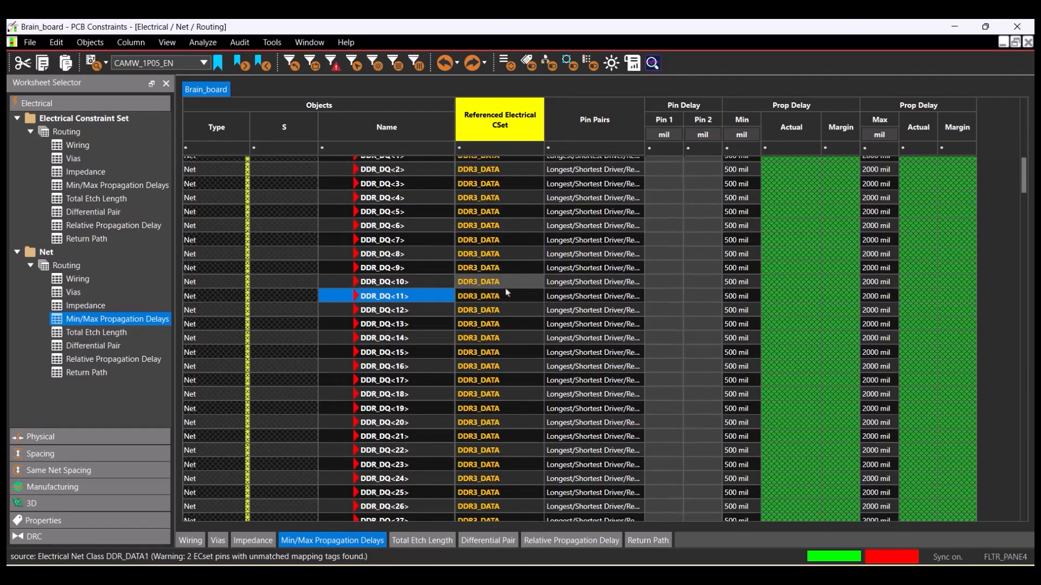
scroll(506, 293, "up", 1)
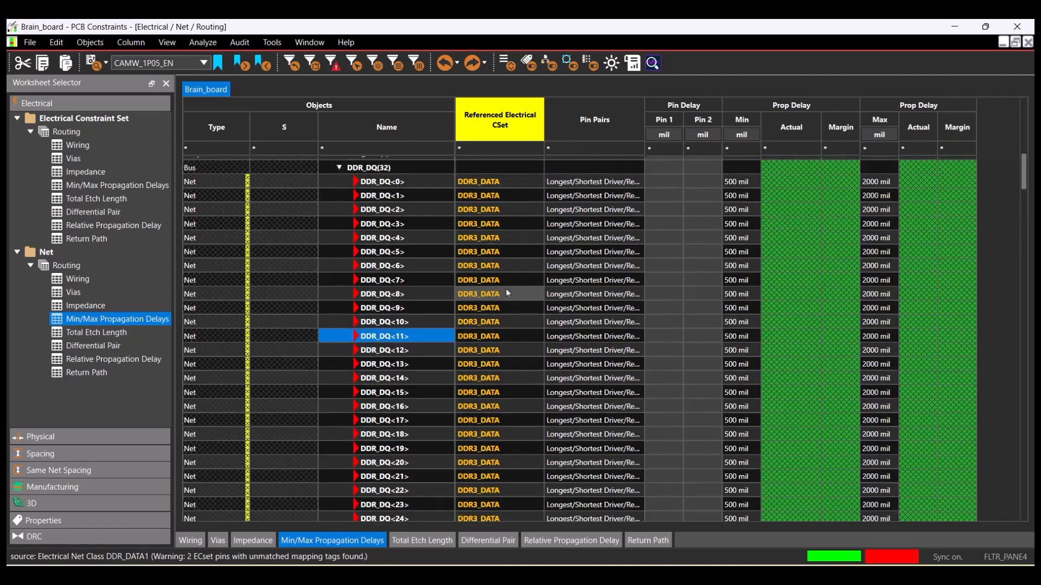